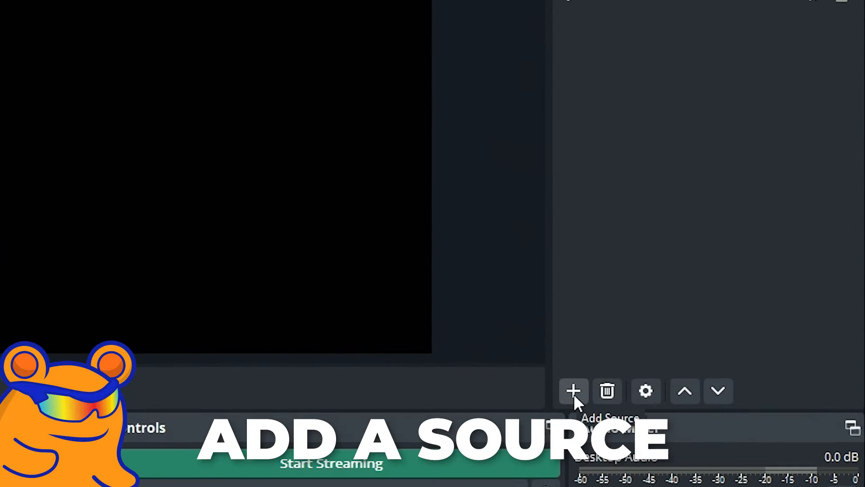
Create a new Image source named Image 2 in the scene and browse for its image file
click(702, 315)
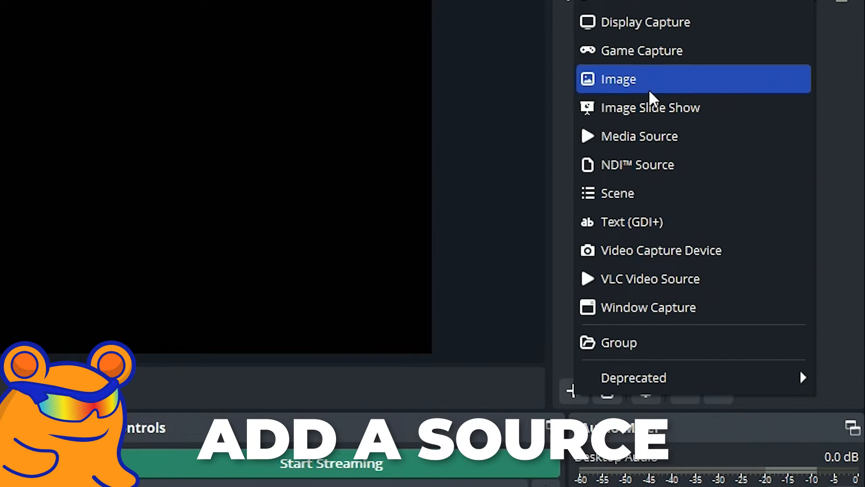
click(649, 83)
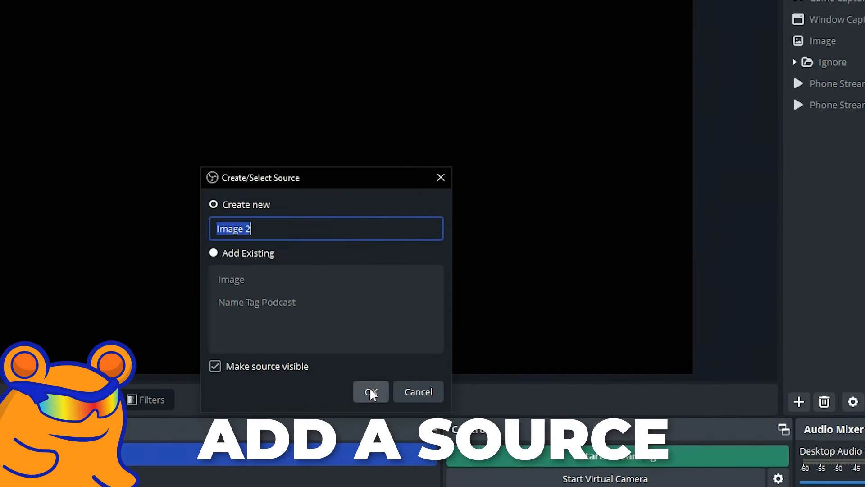
click(370, 392)
click(540, 307)
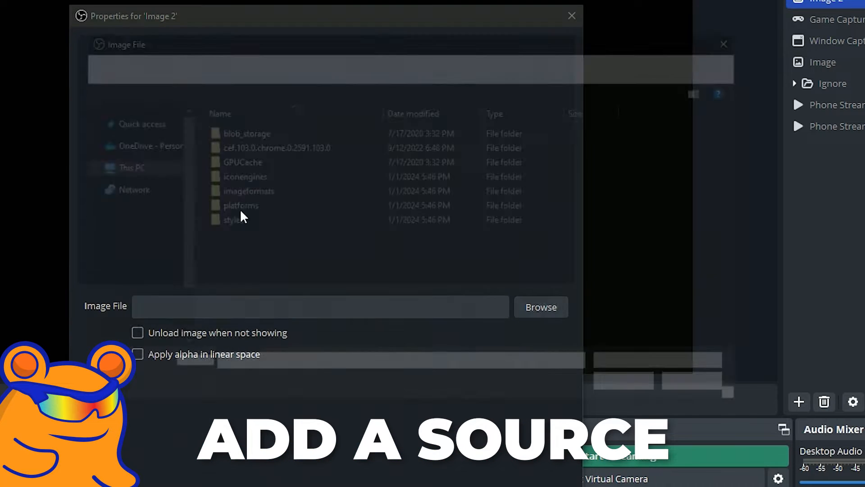
Load Kick Banner.png from the Kick Stuff pictures folder into the image source and enlarge it proportionally on the canvas
scroll(137, 280, up, 5)
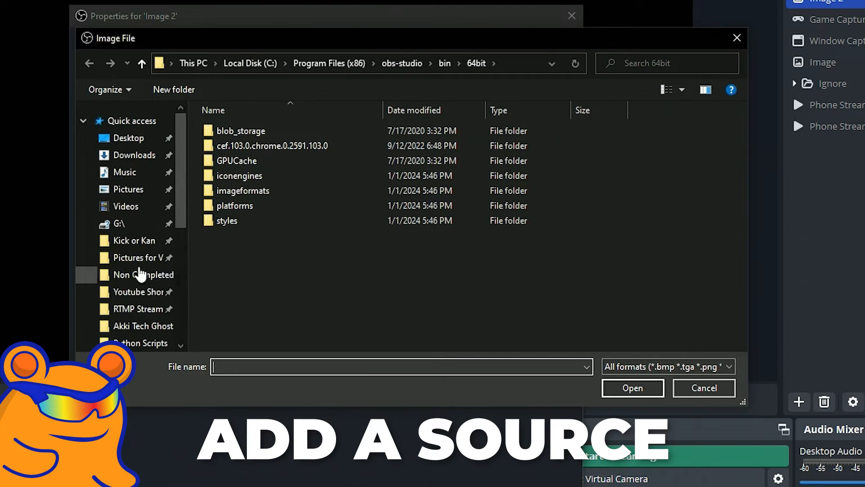
click(135, 190)
double_click(314, 252)
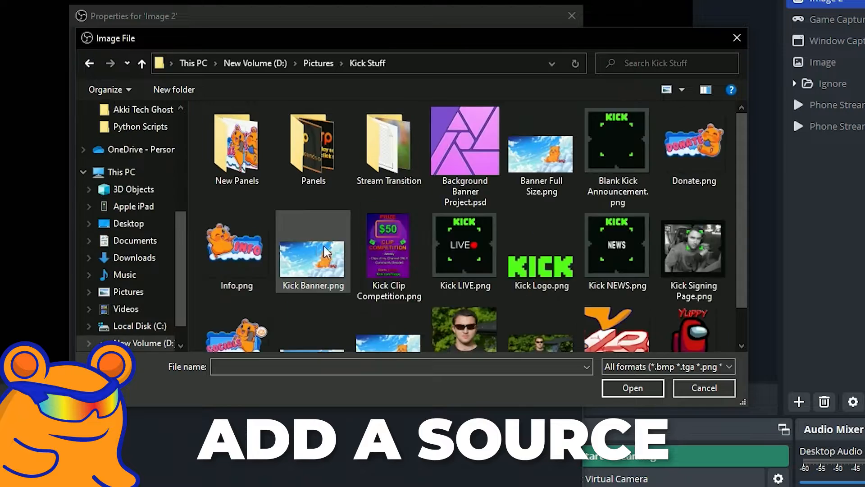
double_click(315, 243)
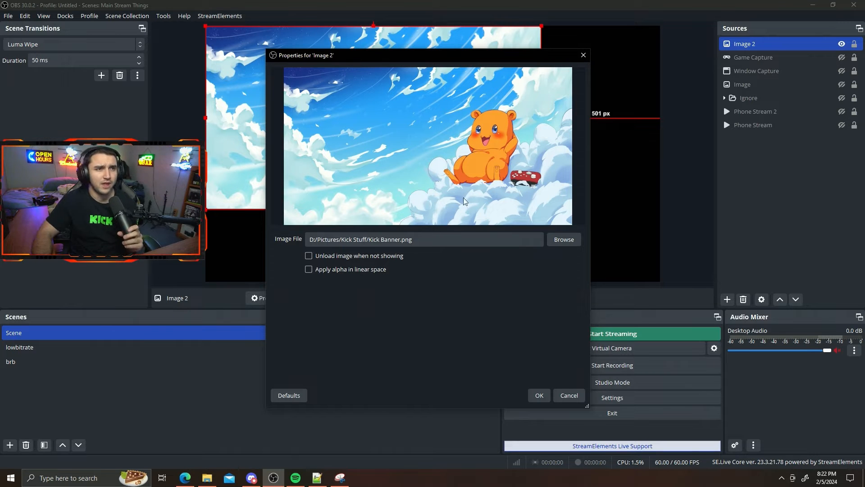
click(540, 395)
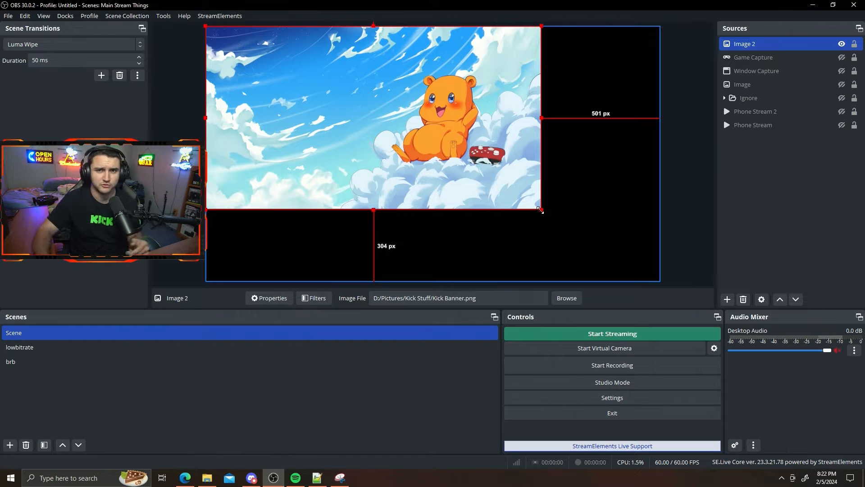
drag(540, 210, 583, 231)
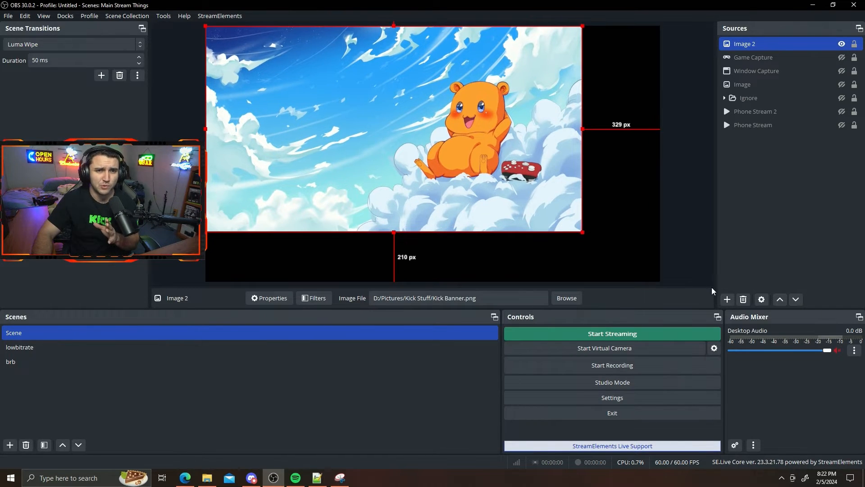
click(727, 300)
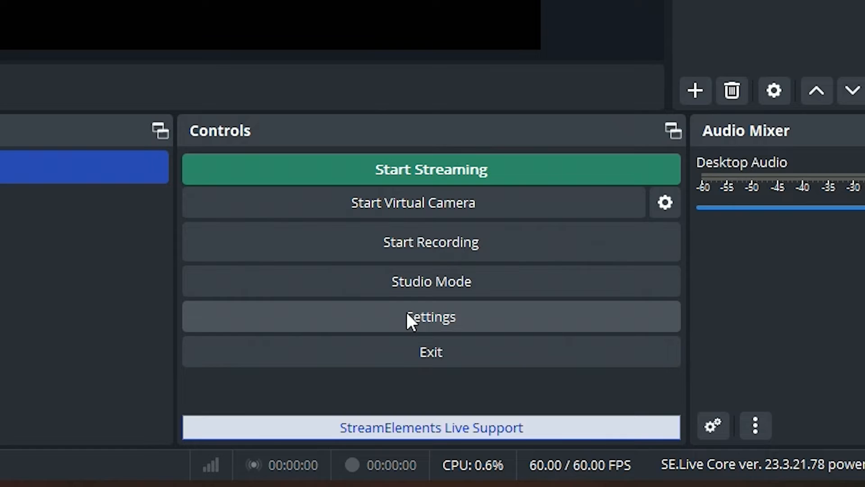
Open the output settings and change the output mode to Advanced
click(406, 312)
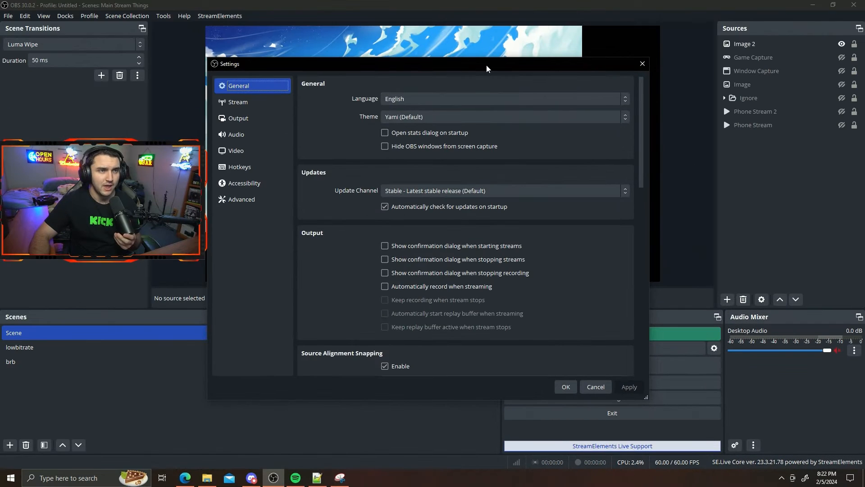
drag(487, 66, 575, 49)
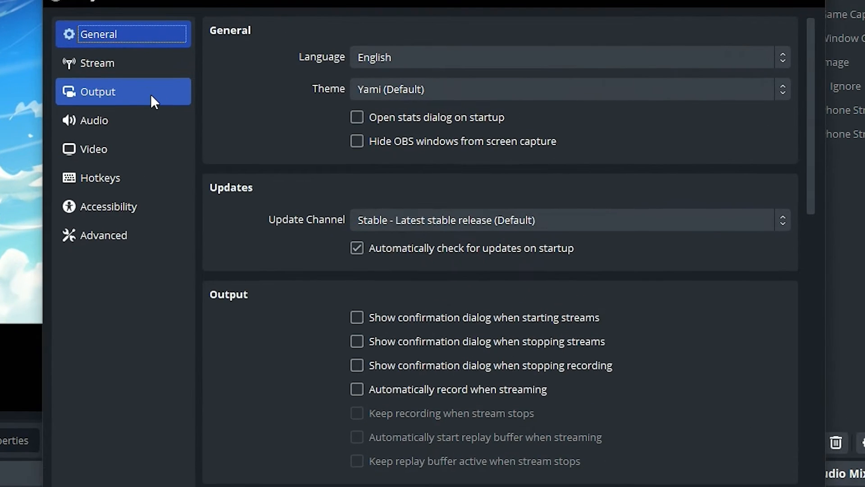
click(356, 102)
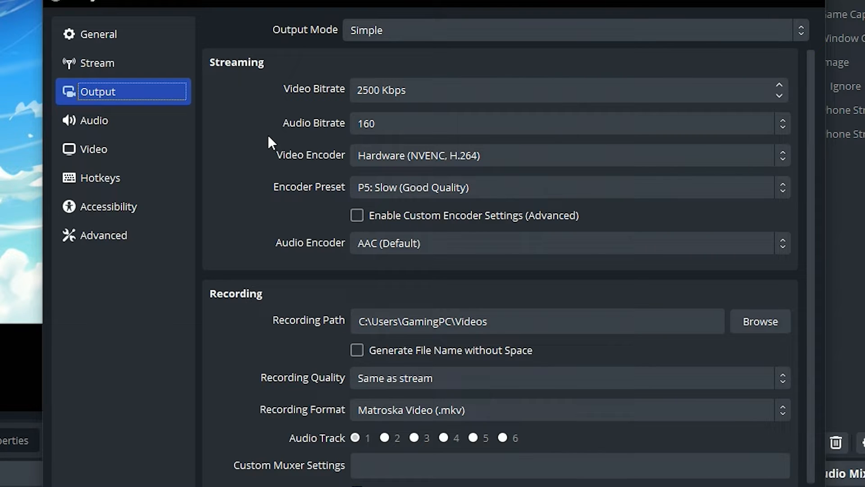
click(389, 32)
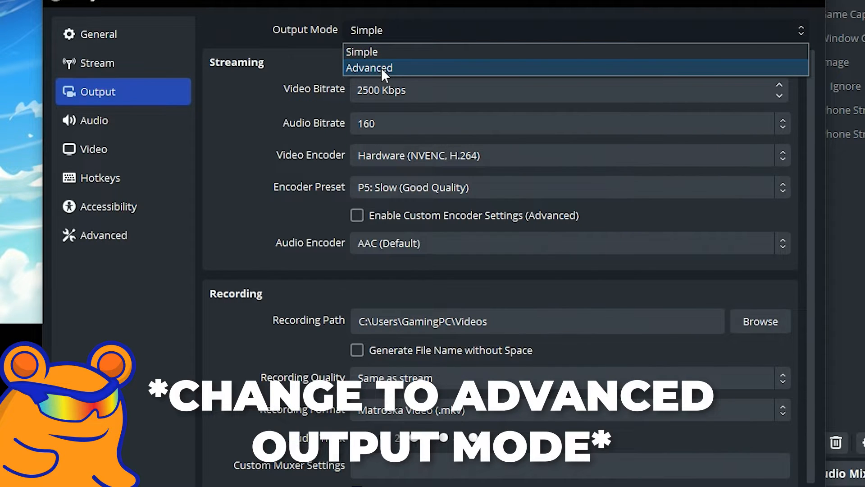
click(381, 67)
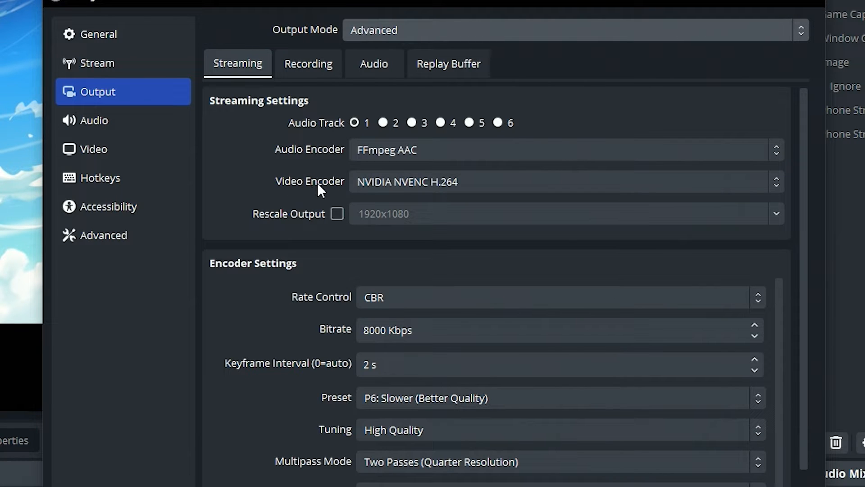
Configure the streaming encoder as NVIDIA NVENC H.264 with preset P6: Slower (Better Quality), High Quality tuning and the high profile
click(423, 182)
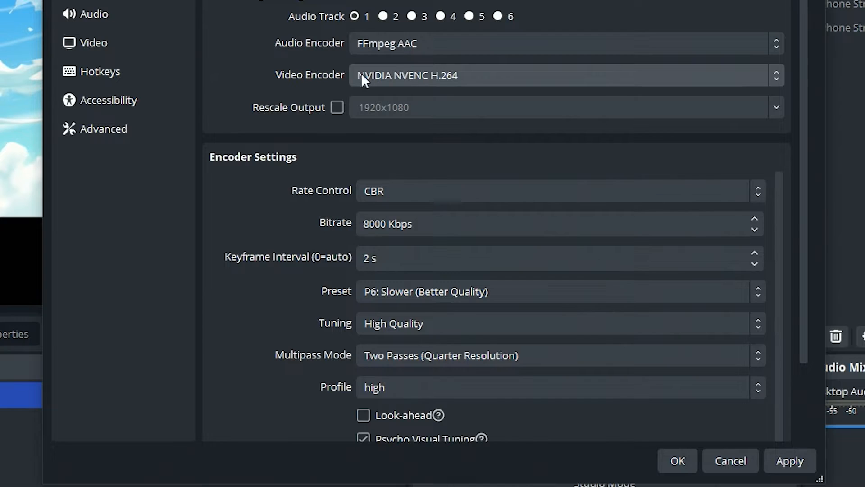
scroll(257, 156, down, 2)
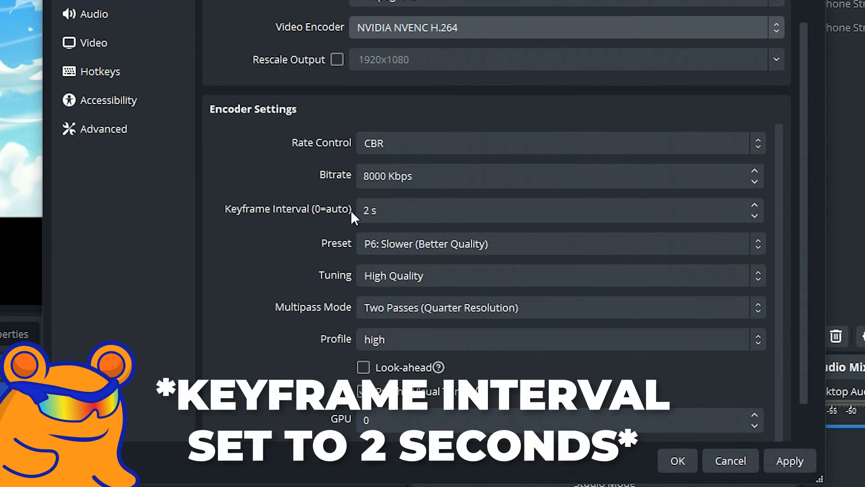
click(398, 245)
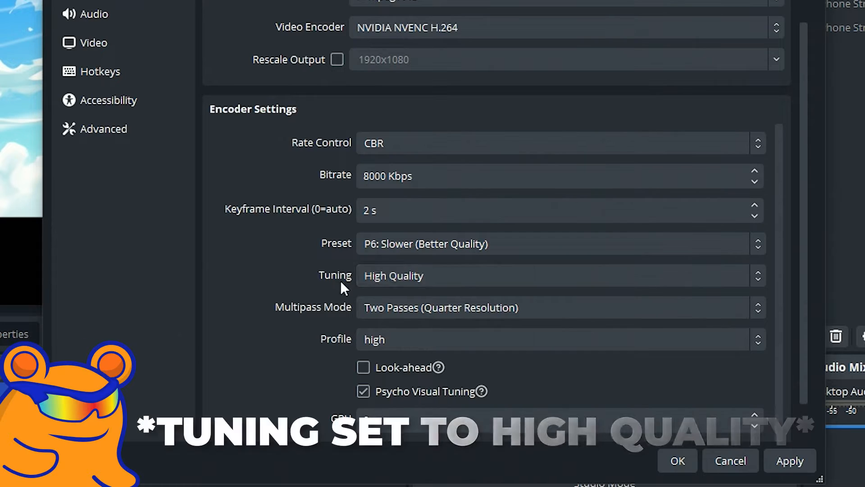
click(413, 278)
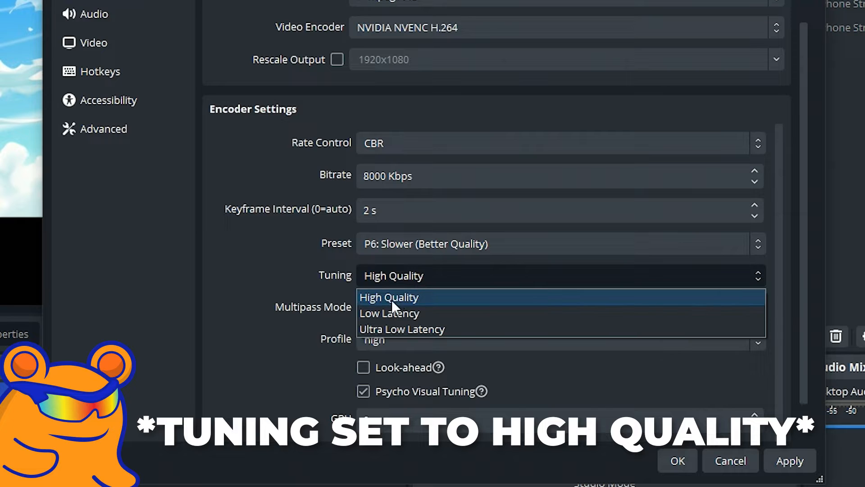
click(423, 273)
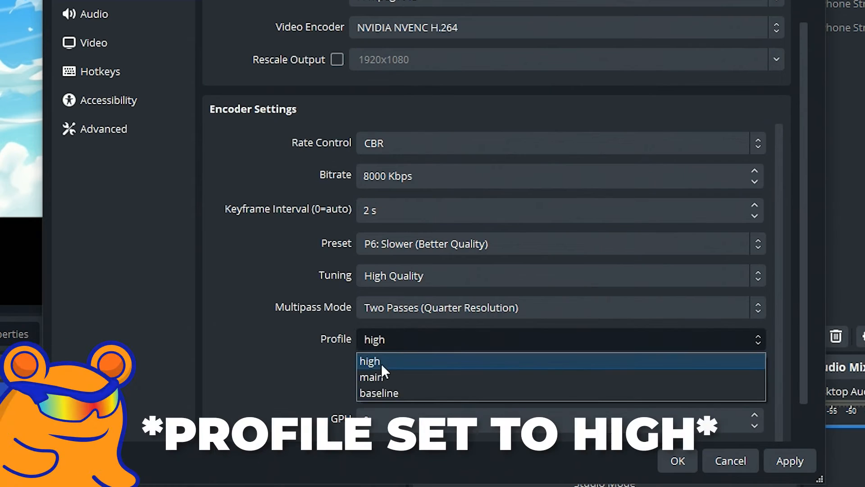
click(376, 360)
scroll(301, 337, down, 1)
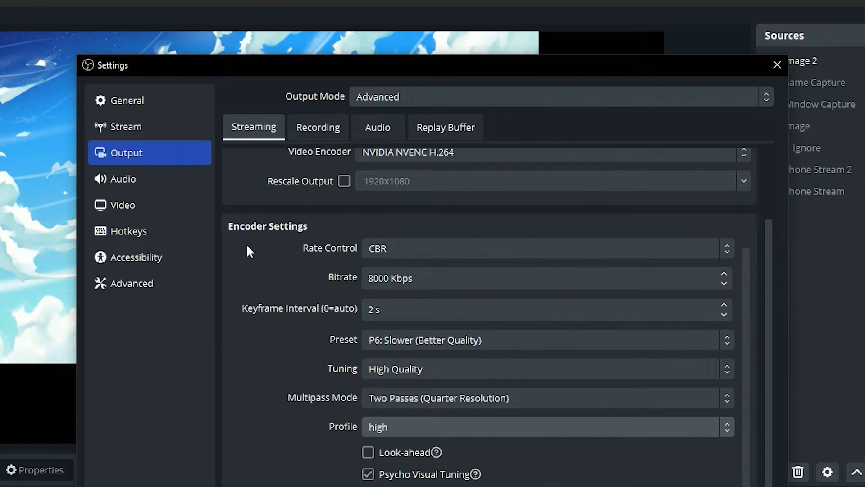
Set the stream service to Custom and ready the server field for entry
click(161, 125)
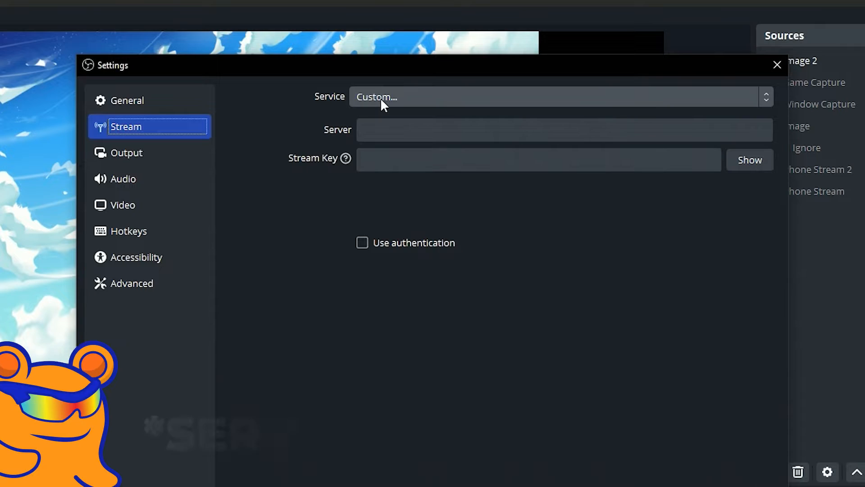
click(380, 99)
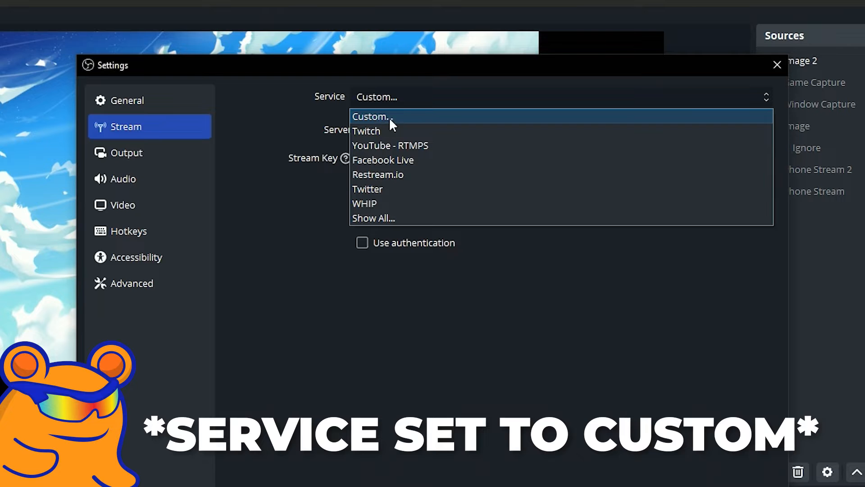
click(379, 115)
click(378, 131)
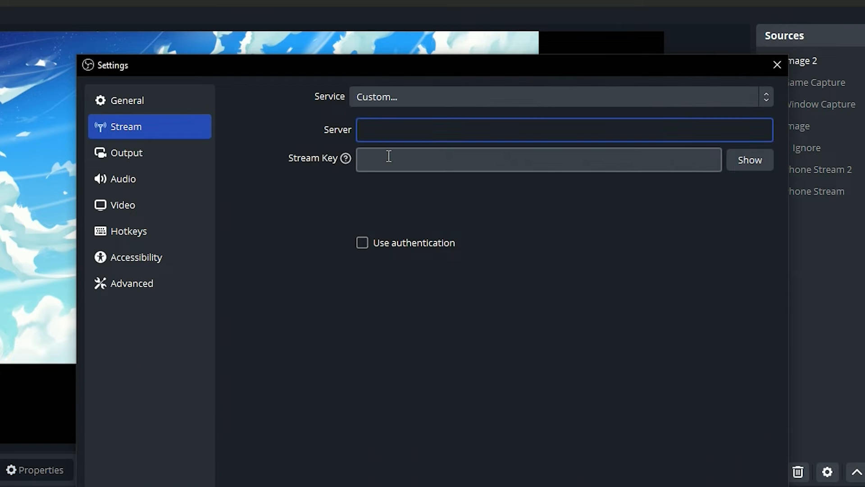
click(388, 156)
click(392, 128)
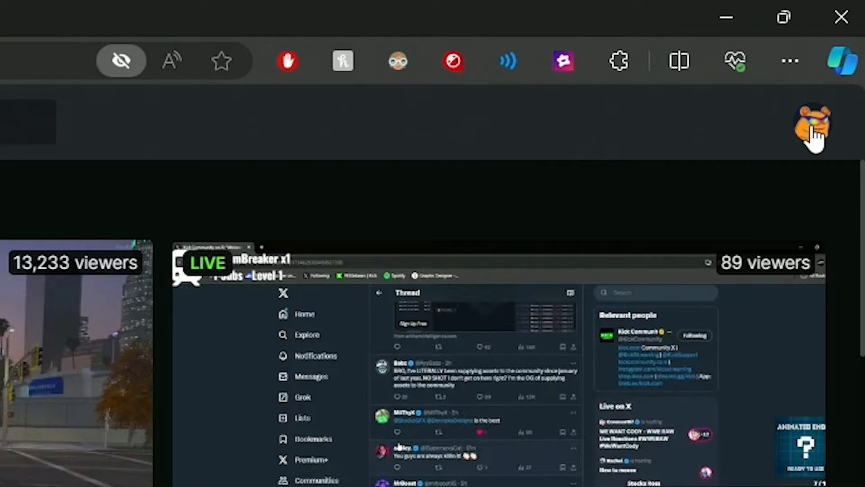
Switch to Kick in the browser, open the Creator Dashboard's Stream Key settings and copy the stream URL
click(812, 129)
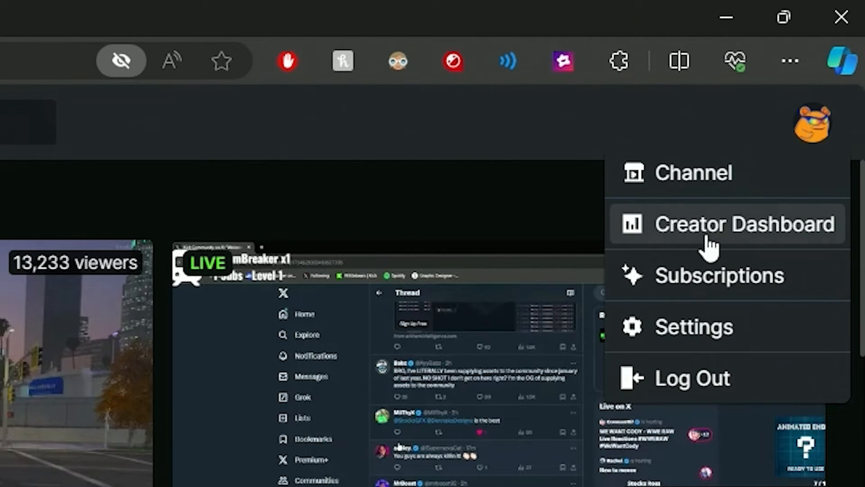
click(739, 226)
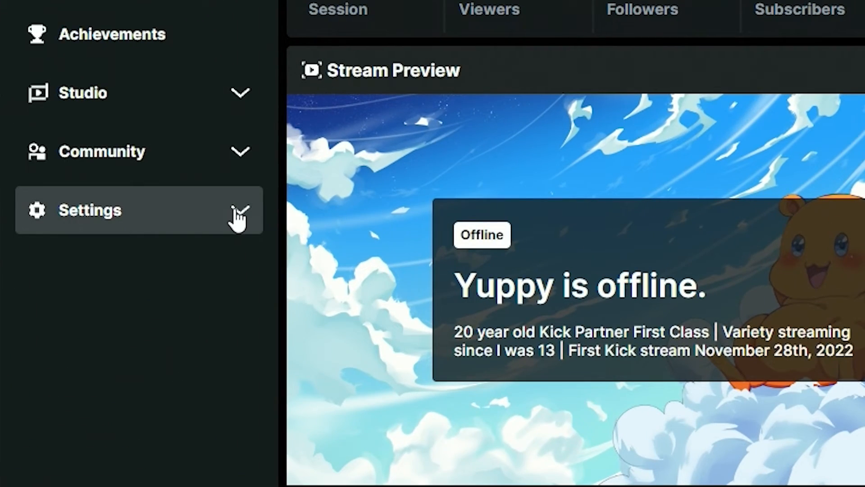
click(238, 216)
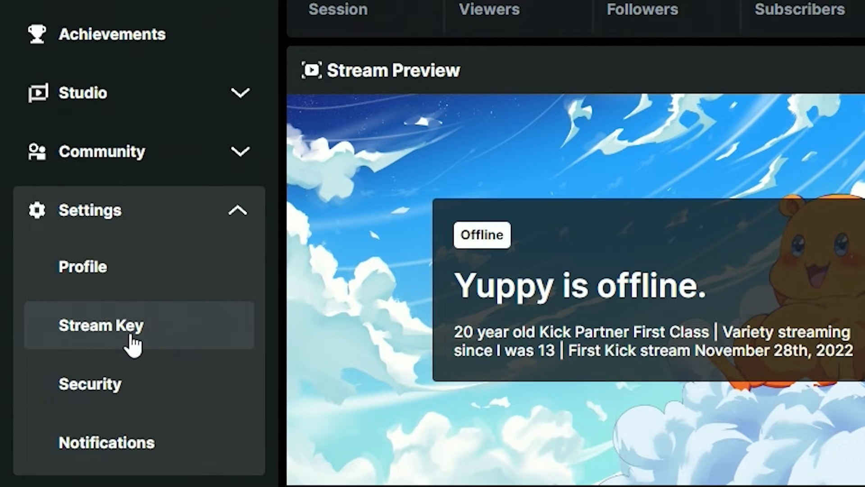
click(131, 336)
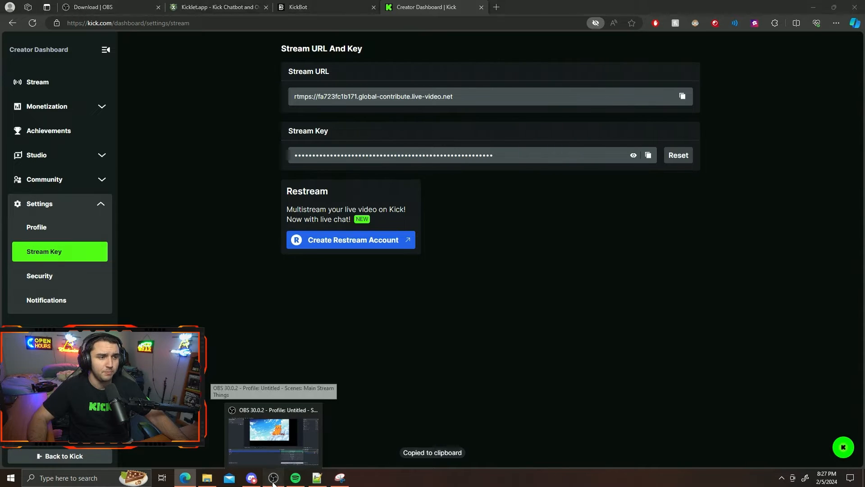
Return to OBS and enter rtmps://fa723fc1b171.global-contribute.live-video.net as the stream server
click(287, 445)
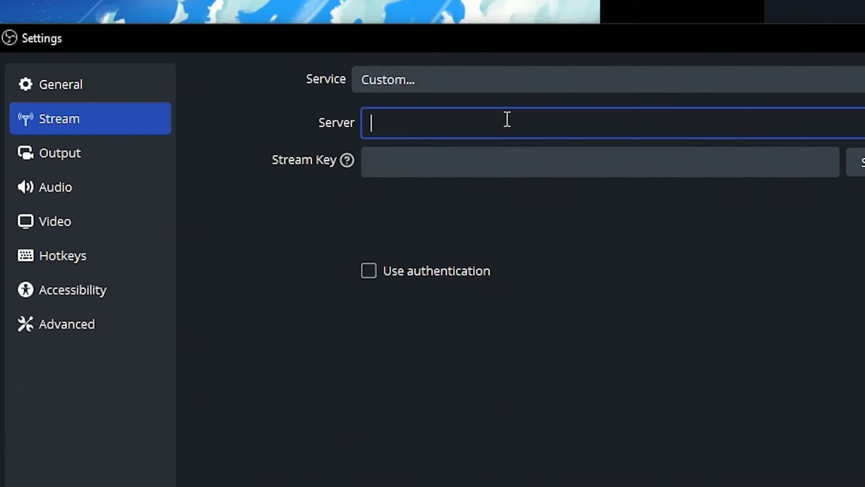
text(rtmps://fa723fc1b171.global-contribute.live-video.net)
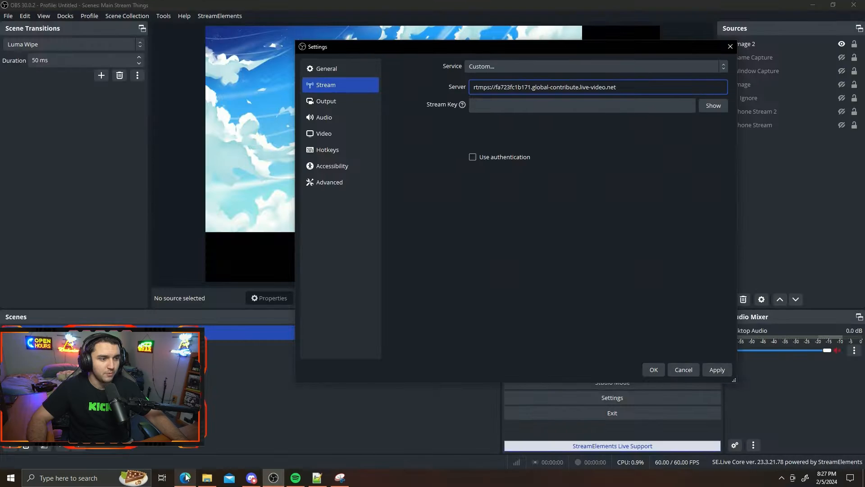
Copy the stream key from Kick's dashboard, paste it into the OBS stream key field and apply the settings
click(185, 477)
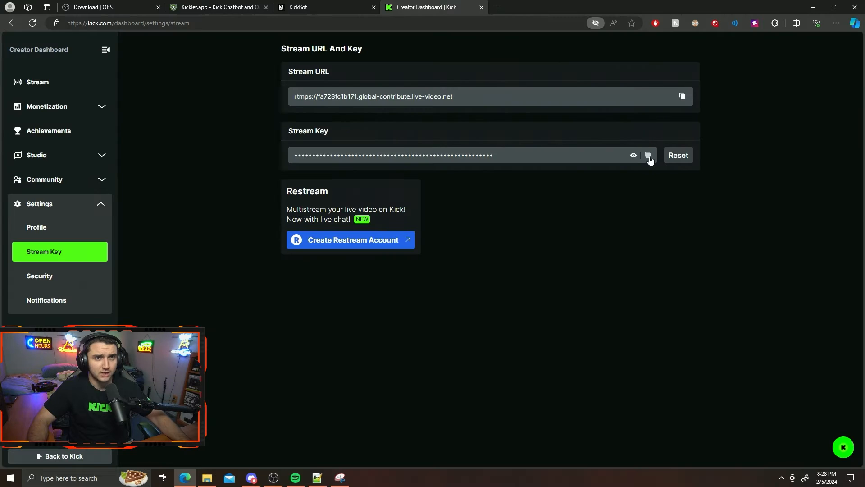
click(272, 479)
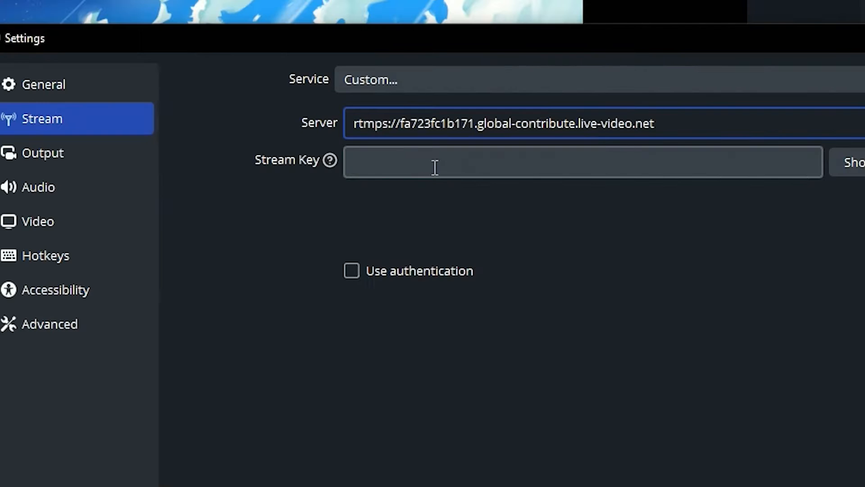
click(515, 106)
key(ctrl+v)
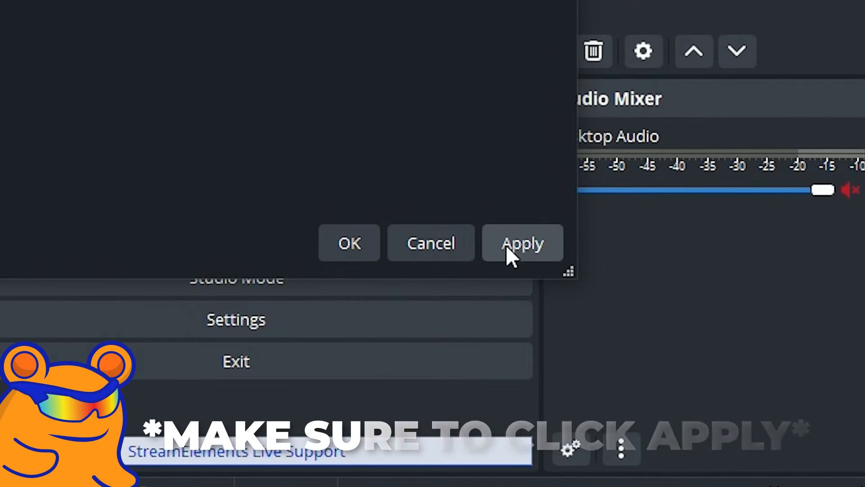
click(710, 372)
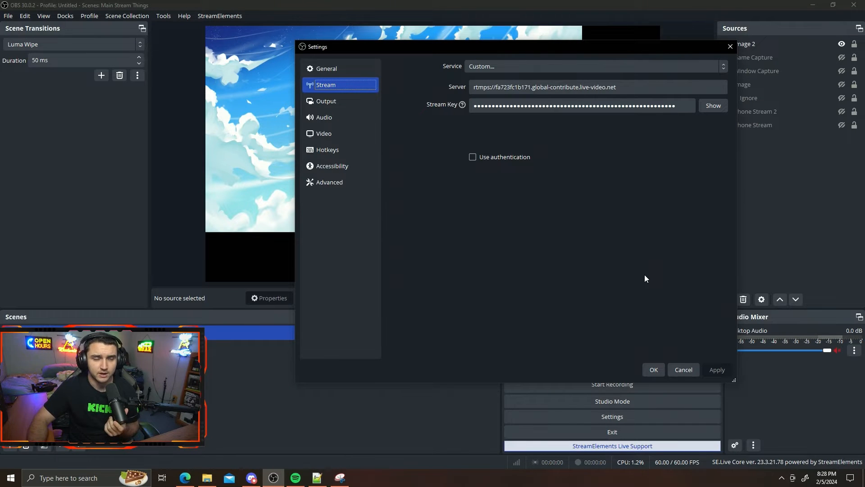
Choose Above Normal as the process priority in the advanced settings, apply it and close the settings
click(349, 103)
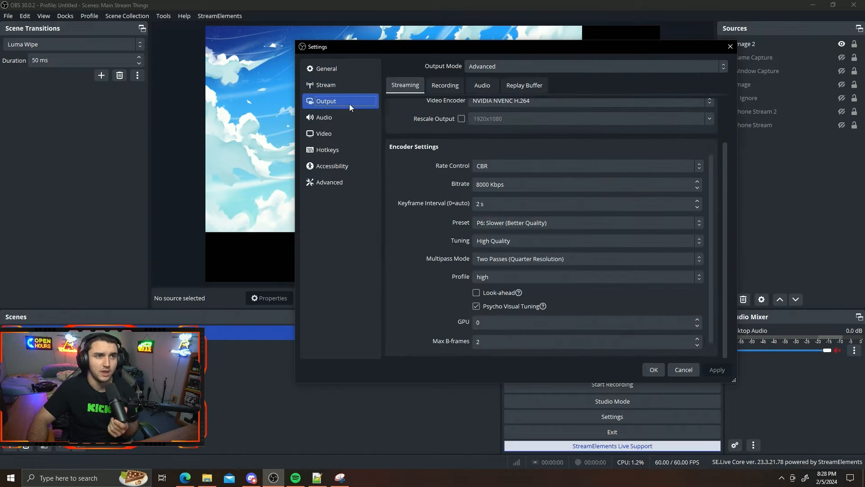
scroll(430, 202, down, 1)
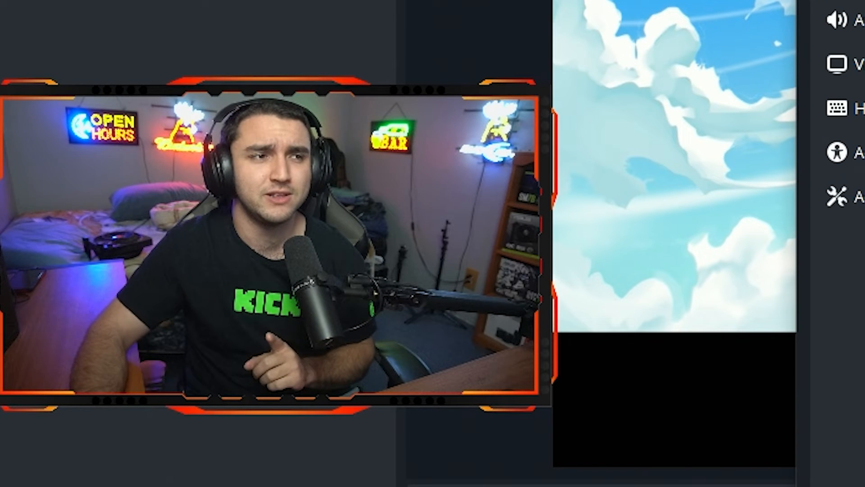
click(848, 197)
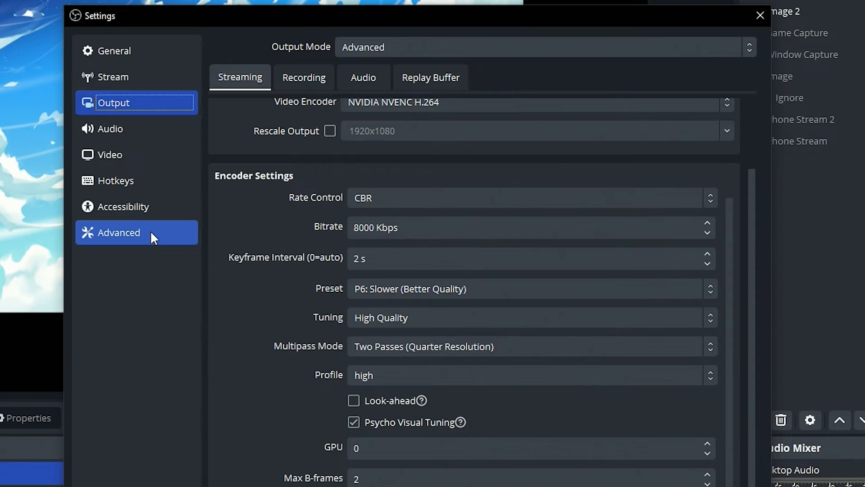
click(150, 231)
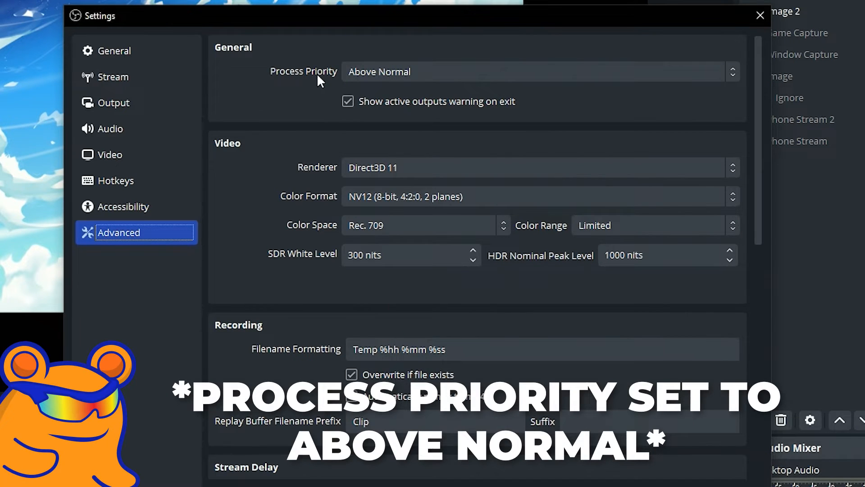
click(397, 72)
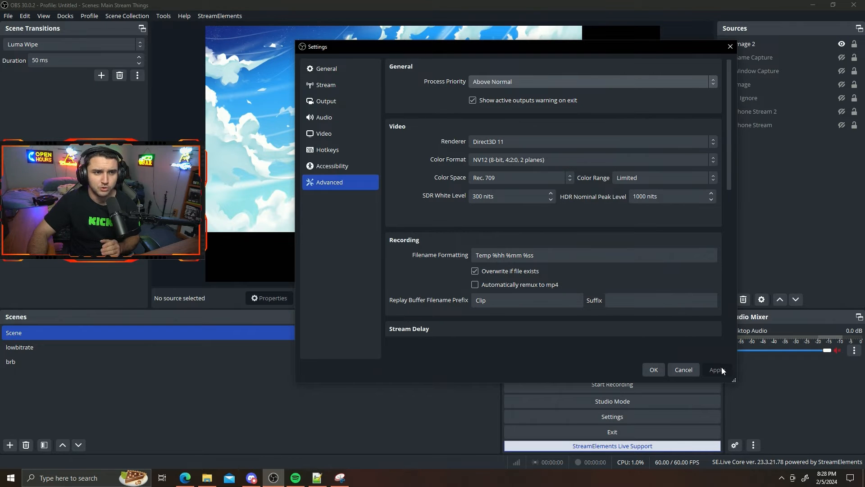
click(654, 369)
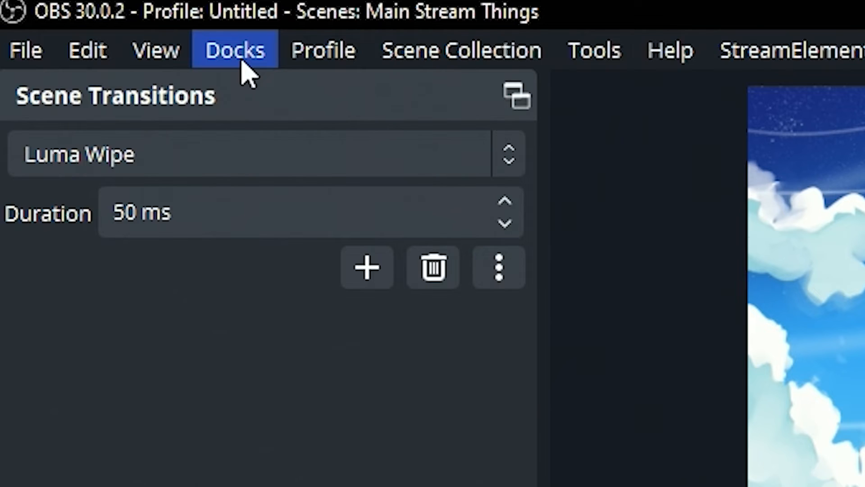
click(243, 59)
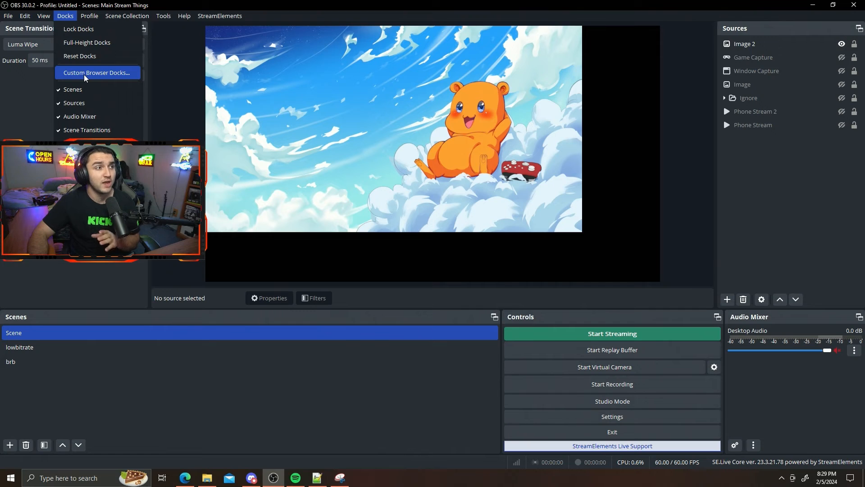
click(88, 78)
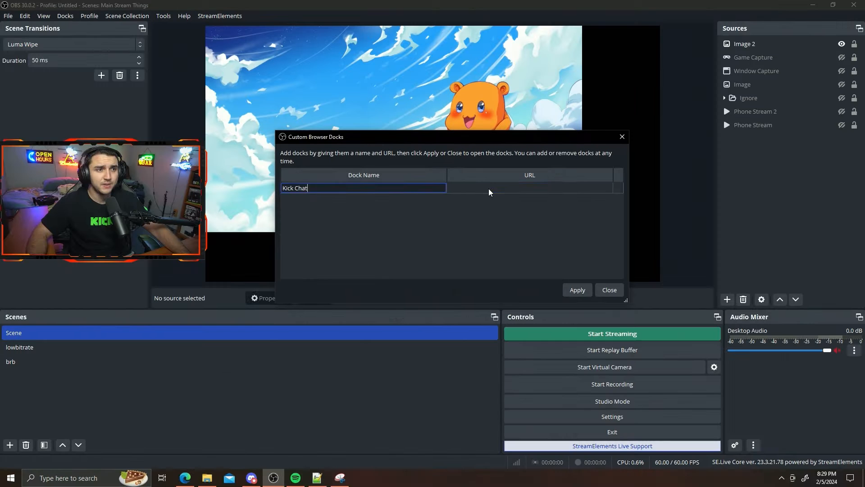
click(510, 188)
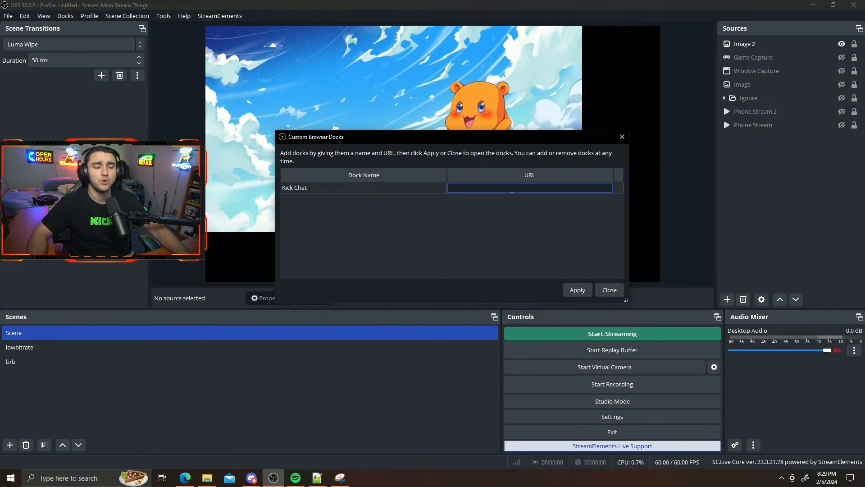
text(https://kick.com/yuppy/chatroom)
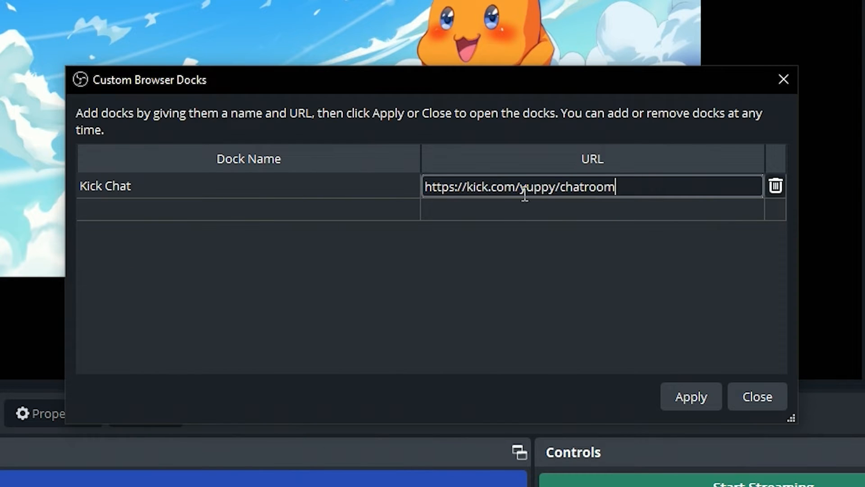
drag(521, 187, 551, 186)
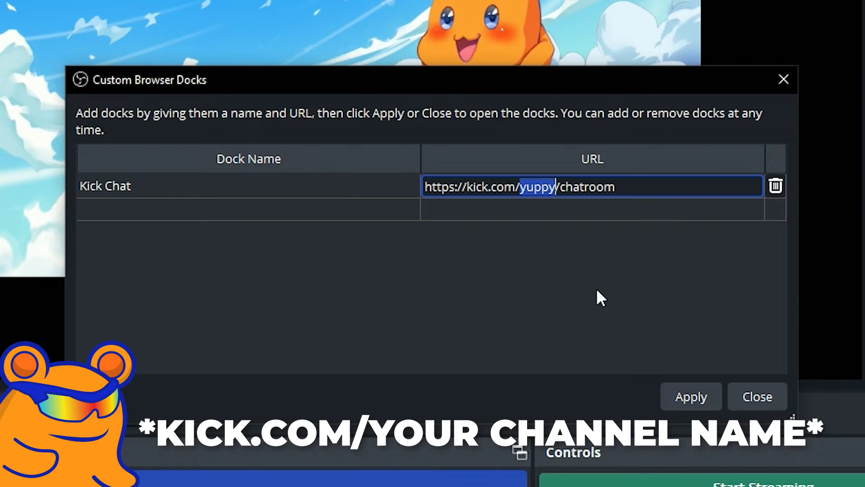
click(574, 186)
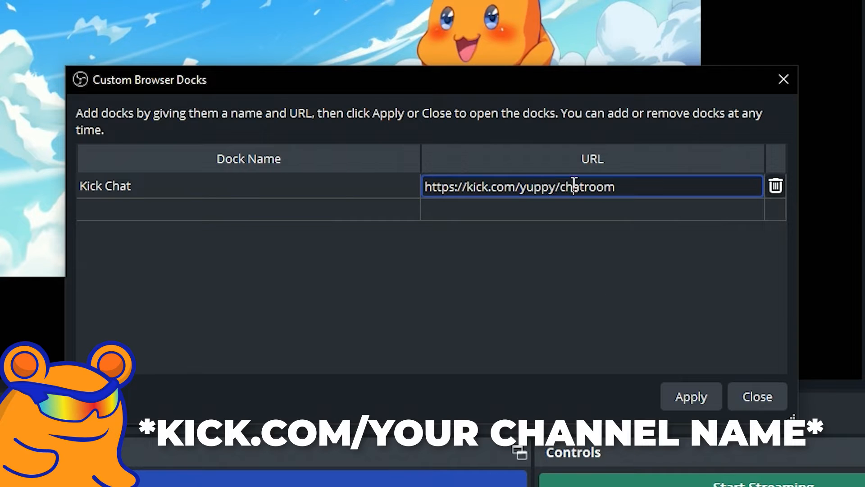
click(604, 192)
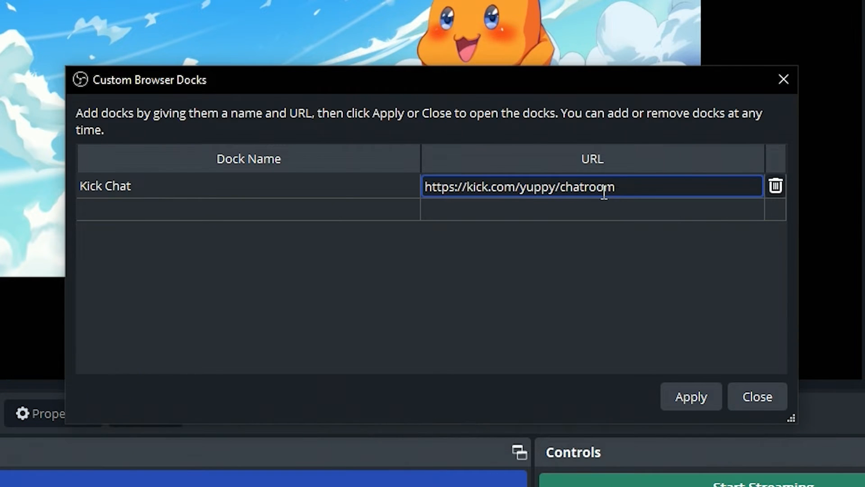
click(692, 397)
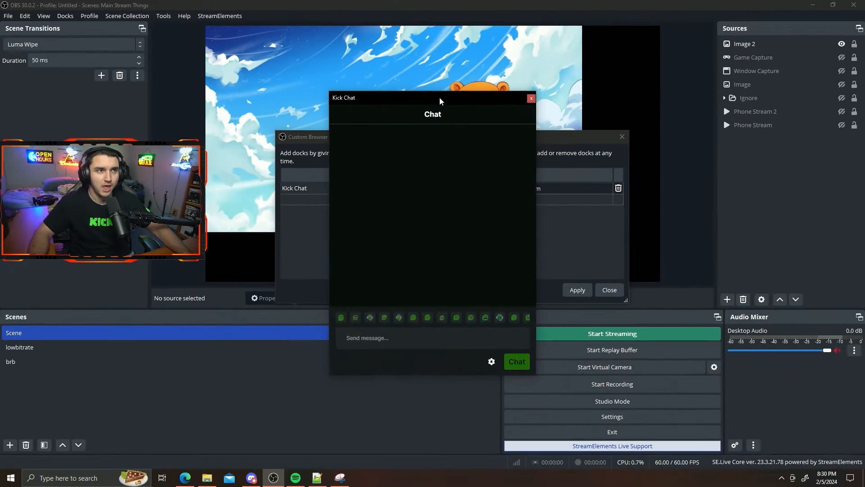
Dock the Kick Chat window between the preview and the Sources list, widen it and look through the chat messages
drag(408, 0, 506, 0)
drag(488, 97, 588, 129)
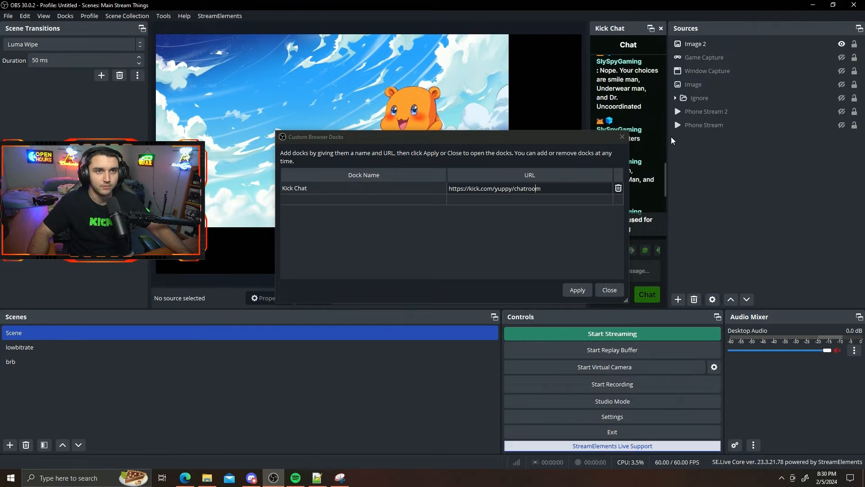
drag(667, 136, 784, 137)
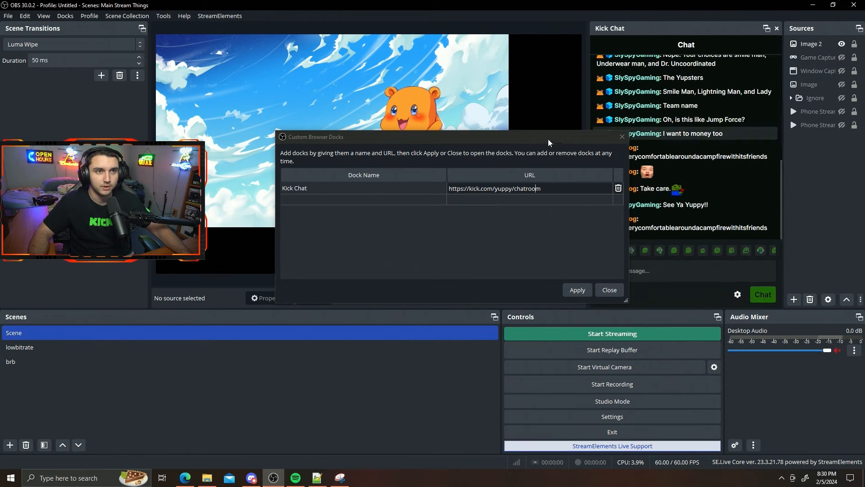
drag(549, 141, 422, 108)
scroll(712, 177, up, 3)
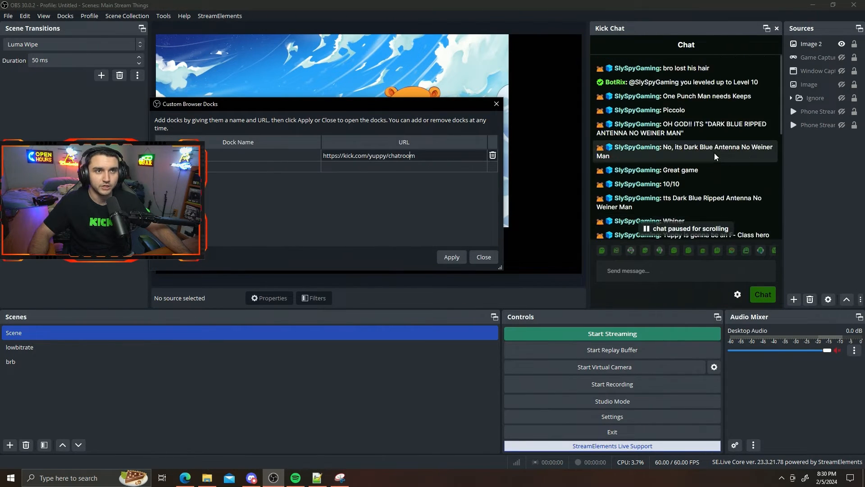
scroll(714, 167, down, 3)
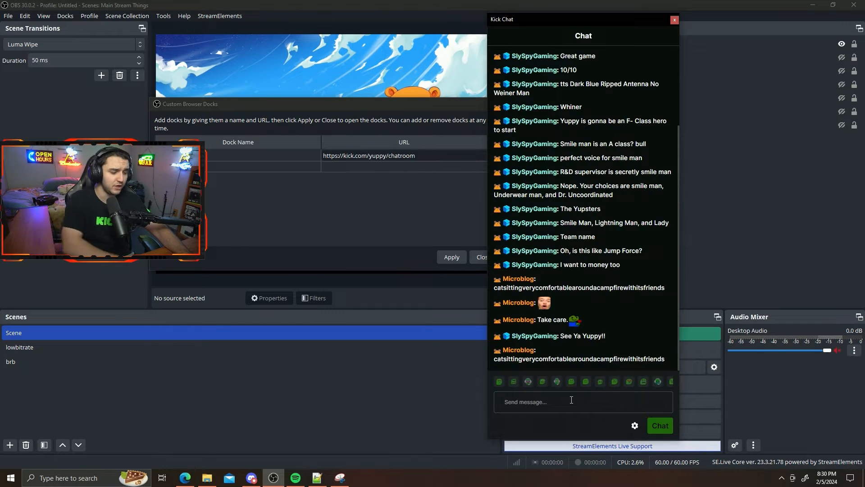
Try to send the message "Test" in the undocked Kick Chat window, dismiss the login form and close the chat
key(Return)
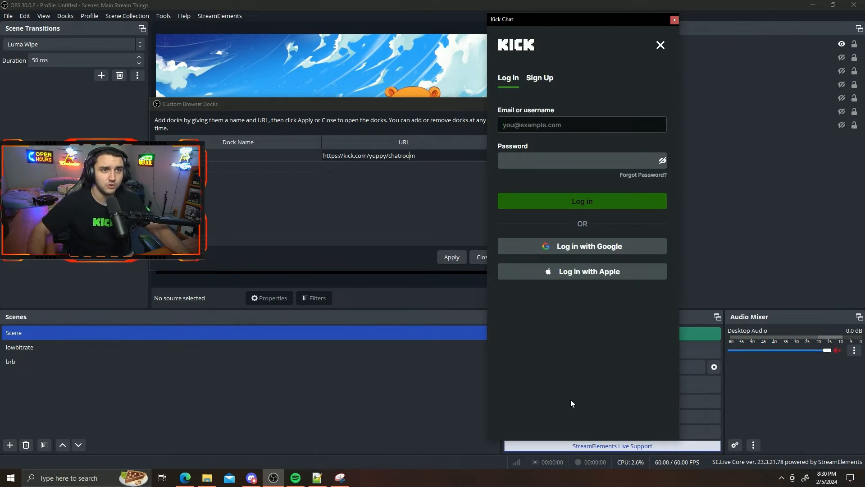
click(660, 45)
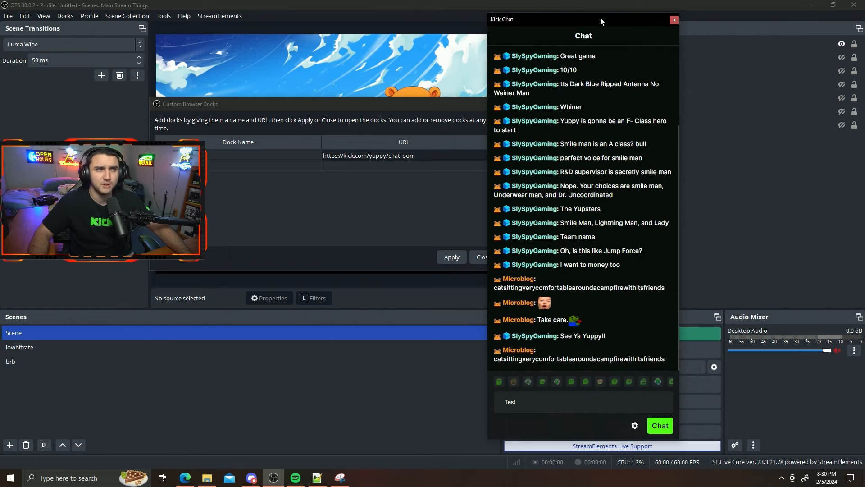
drag(423, 105, 563, 121)
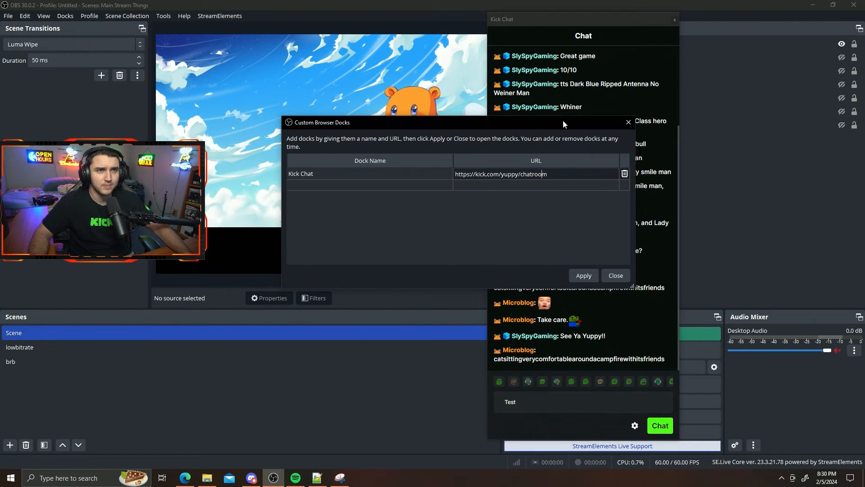
click(674, 21)
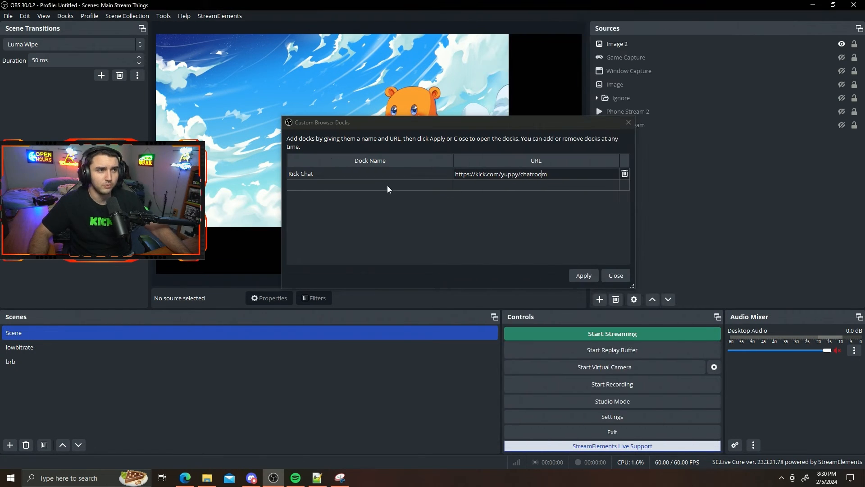
click(372, 186)
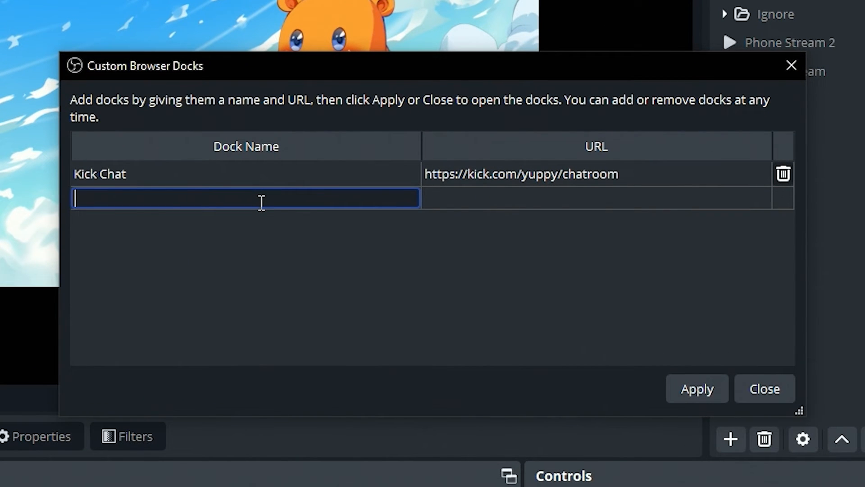
click(526, 200)
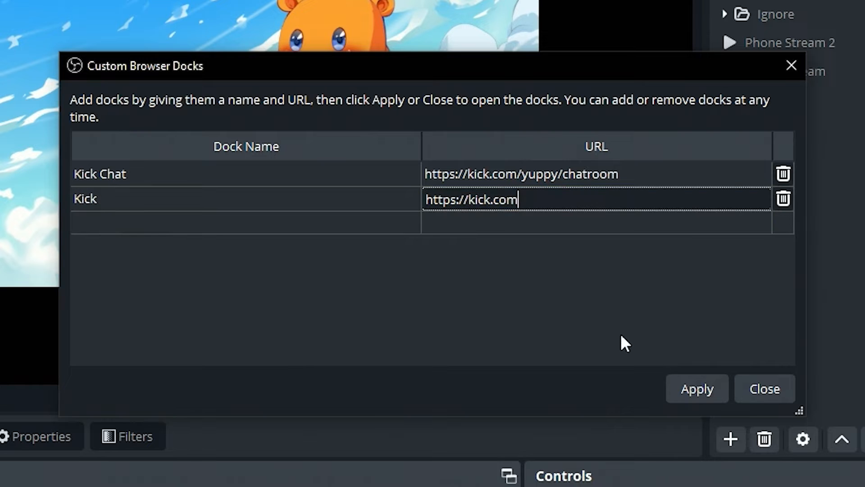
click(697, 388)
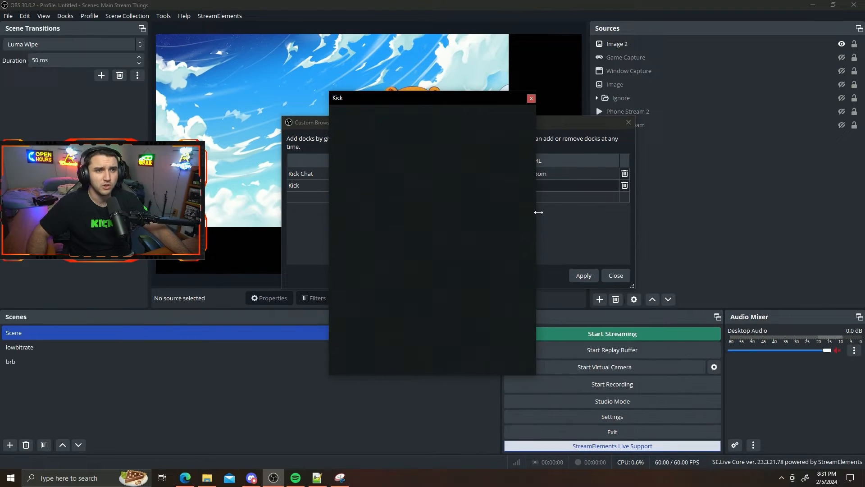
Widen and reposition the Kick browser dock, log in to the Kick account there and close the dock window
drag(538, 212, 742, 215)
drag(562, 98, 526, 123)
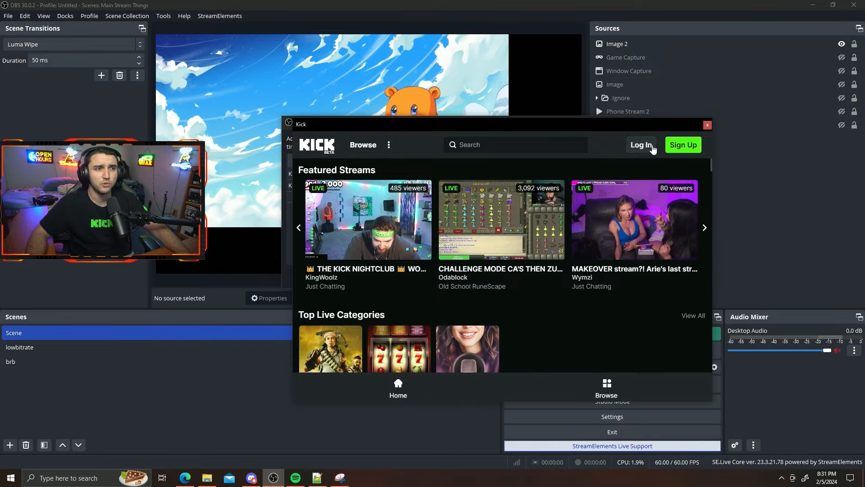
click(640, 147)
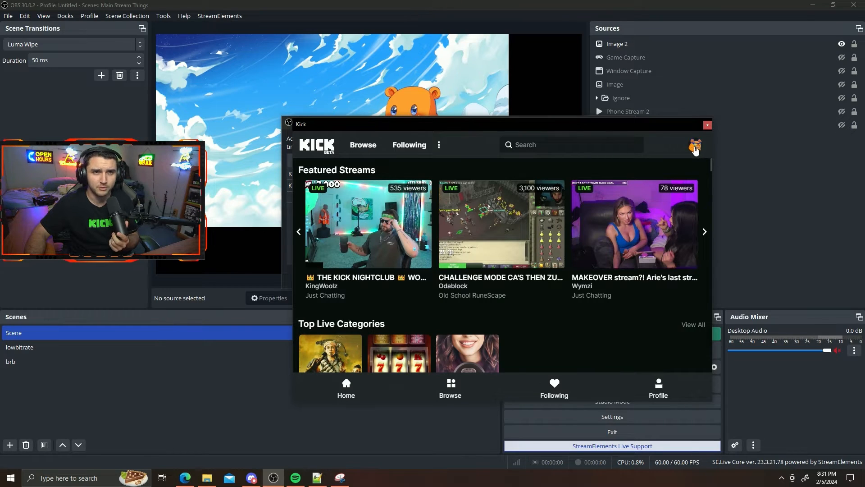
click(708, 125)
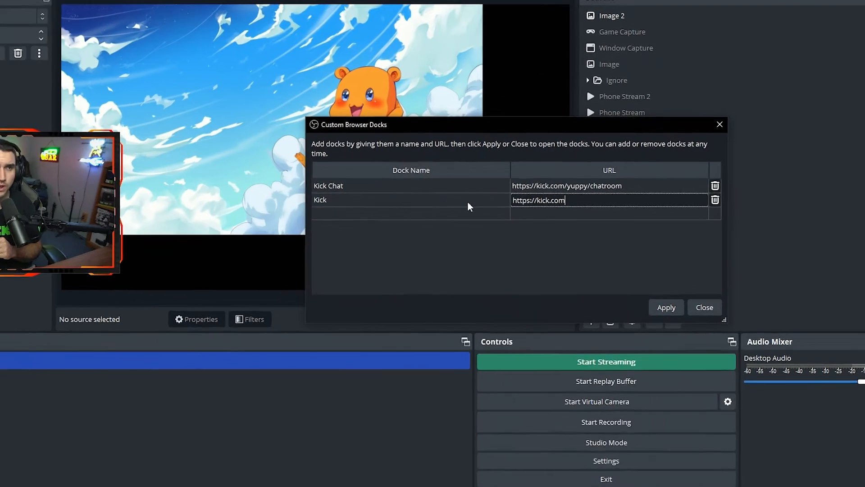
double_click(625, 200)
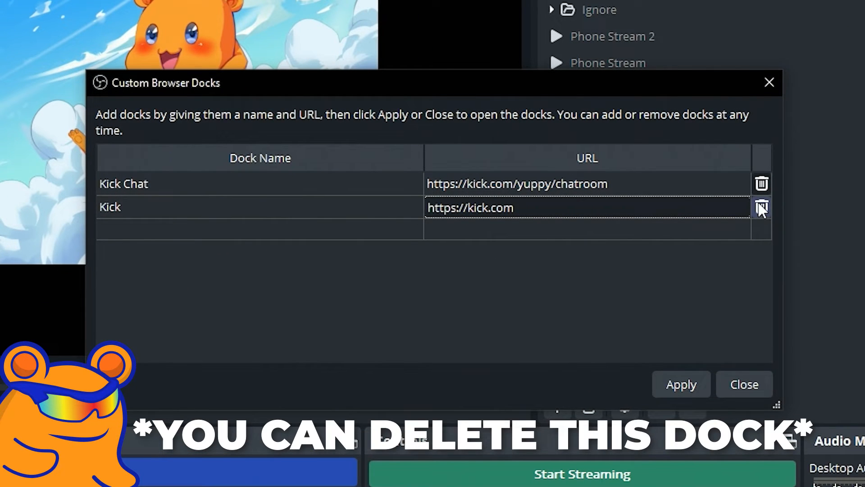
click(760, 207)
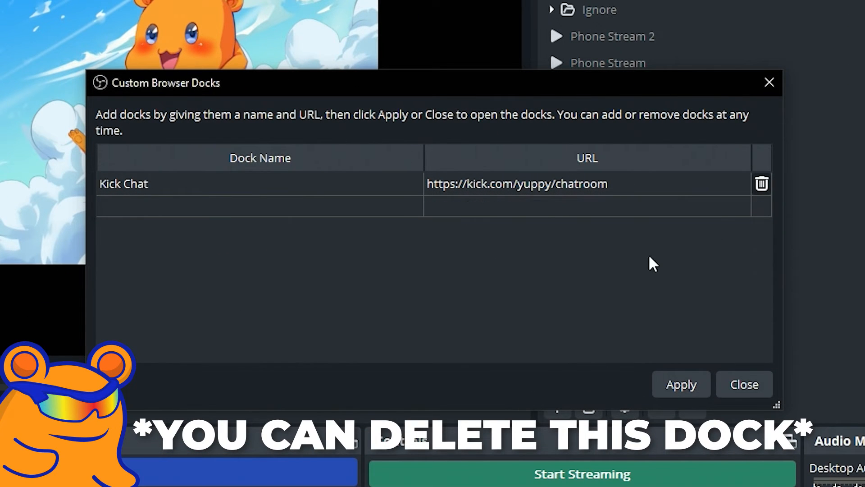
click(682, 382)
click(745, 385)
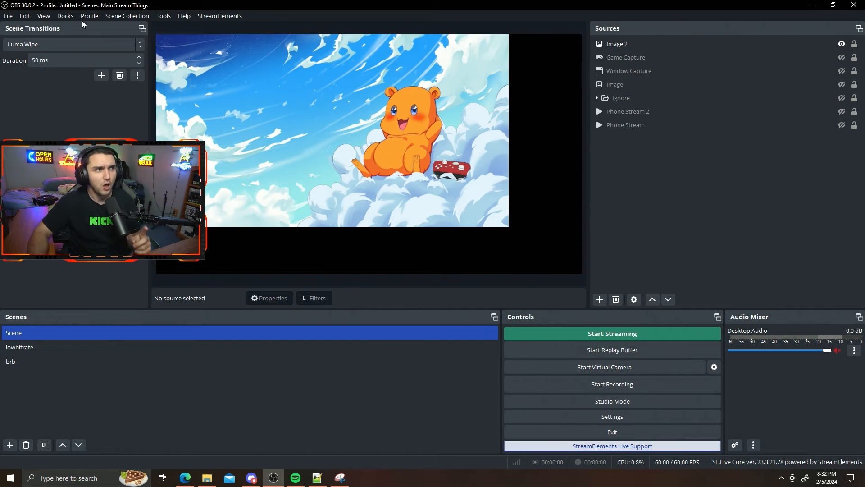
Show the Kick Chat dock, reposition its window and open a chatter's user card with the moderation options
click(66, 17)
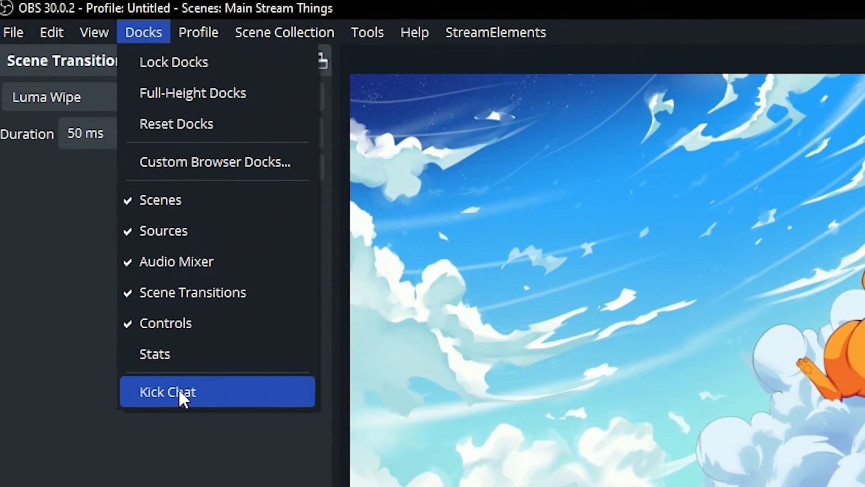
click(186, 394)
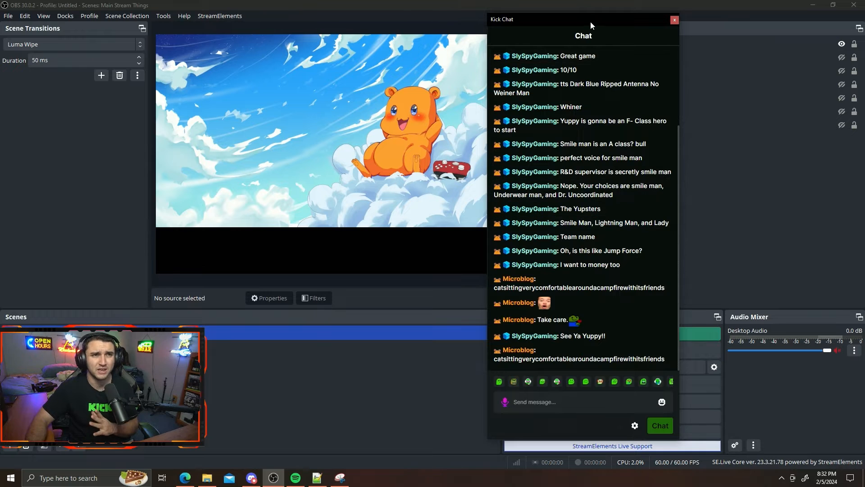
drag(586, 20, 563, 12)
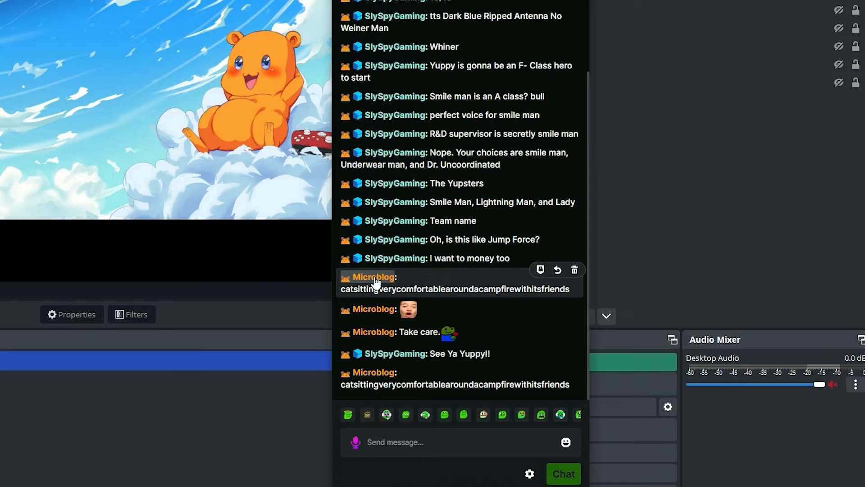
click(374, 277)
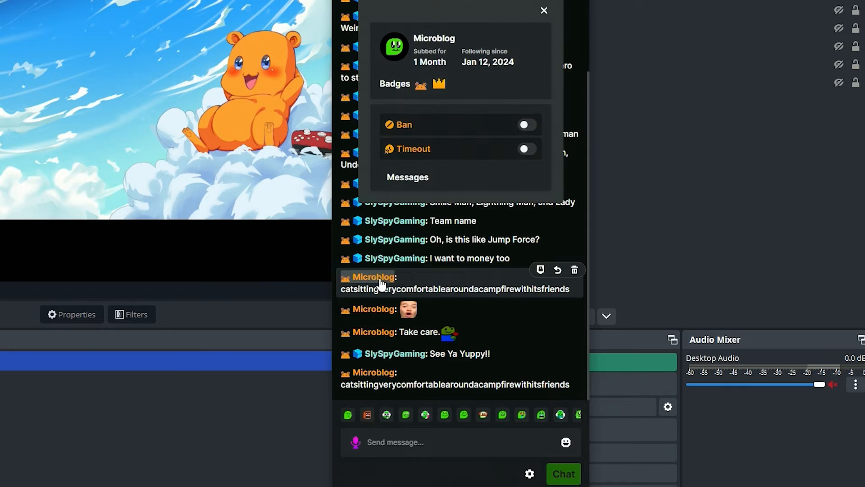
Send the message "Test" in the Kick chat and check another chatter's user card with the Ban and Timeout options
click(544, 11)
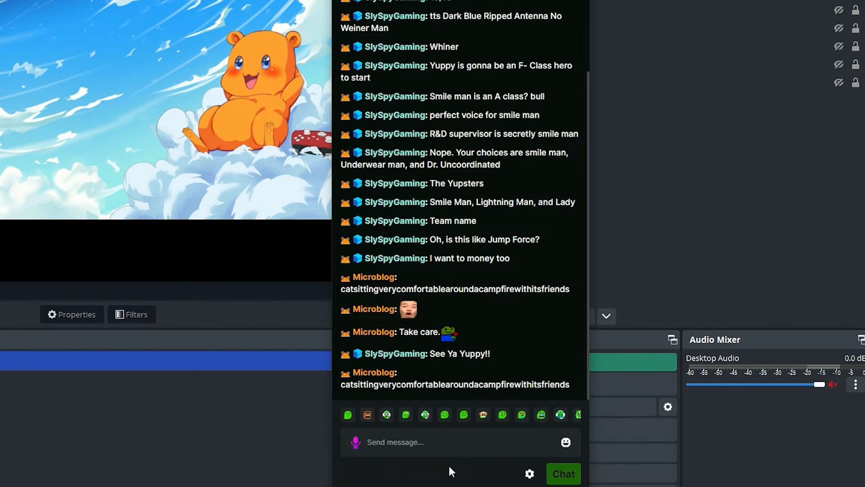
click(433, 442)
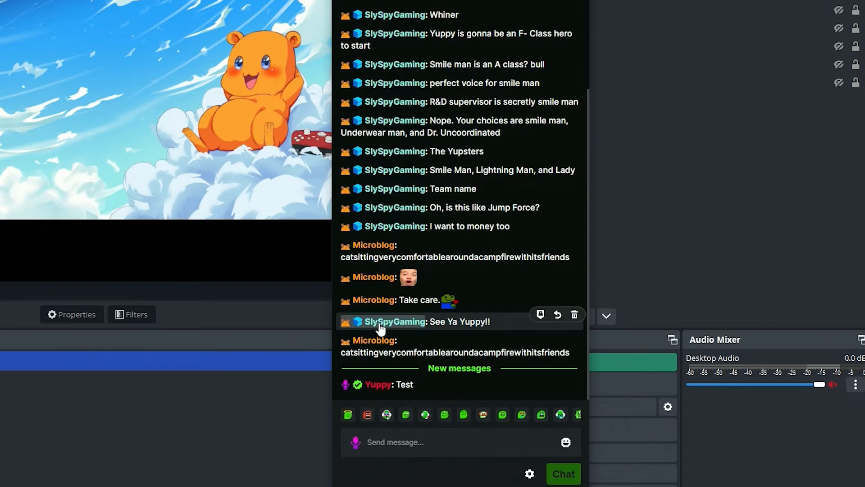
click(397, 148)
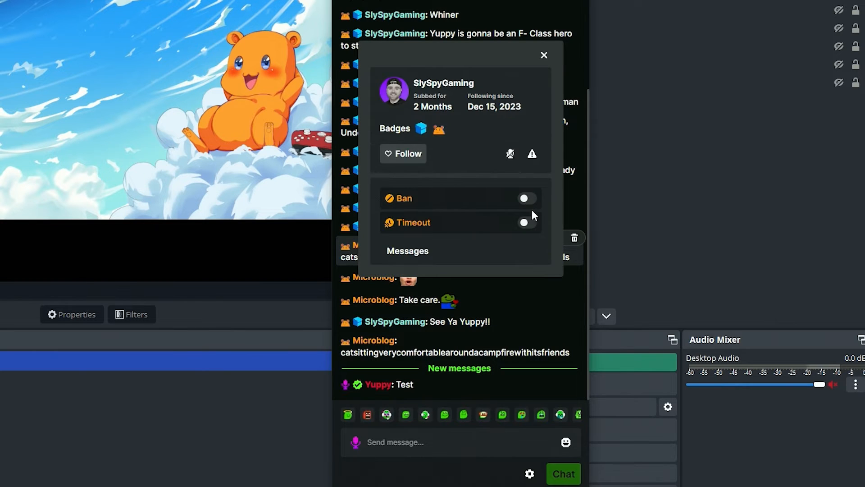
click(543, 57)
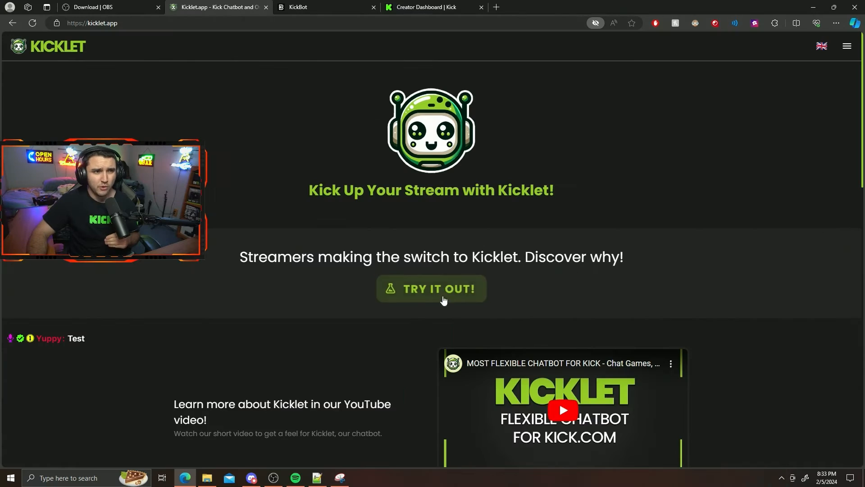
Switch to the Kicklet website in the browser, enter its bot dashboard and open the Alert Overlay page
click(435, 291)
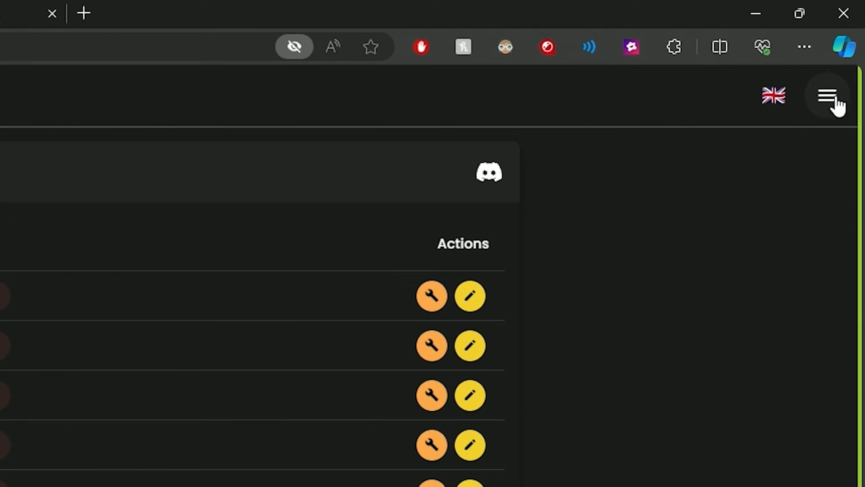
click(829, 103)
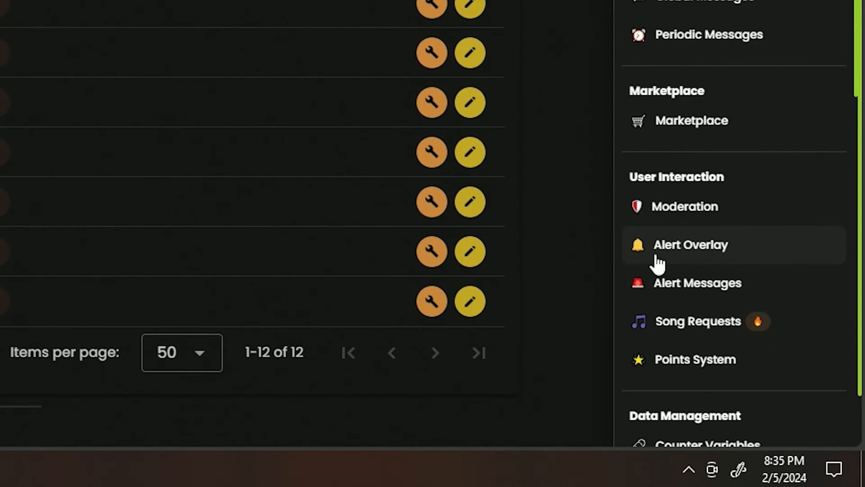
click(695, 261)
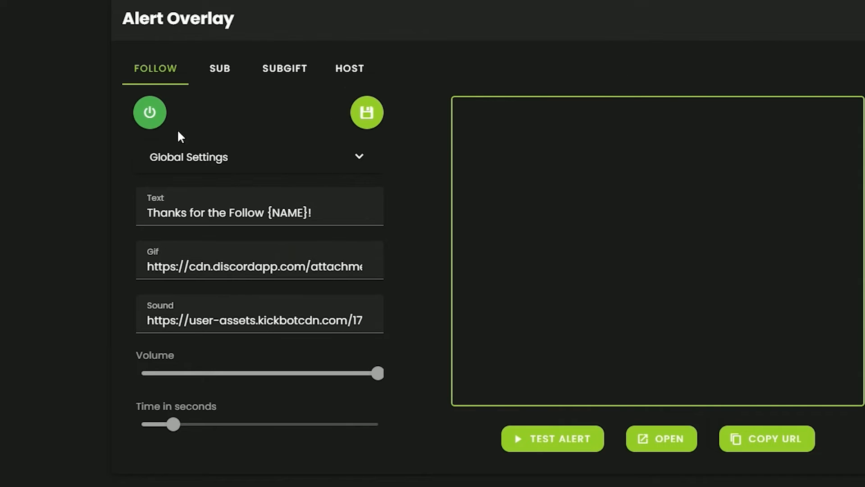
Examine the Follow alert's Text, Gif and Sound fields on the Alert Overlay page
click(311, 210)
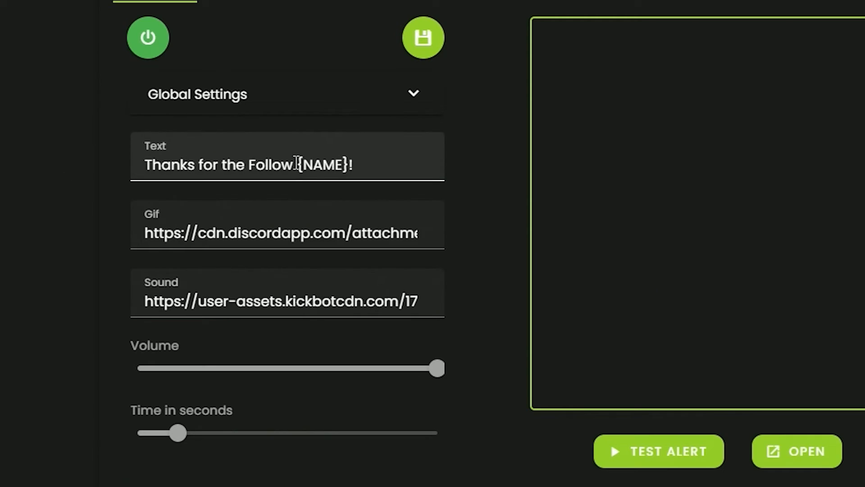
click(296, 163)
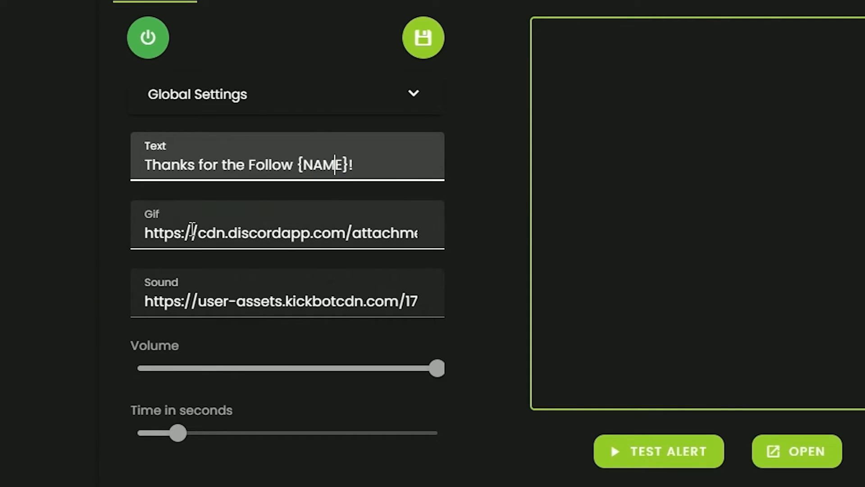
click(267, 239)
drag(177, 232, 450, 233)
click(290, 229)
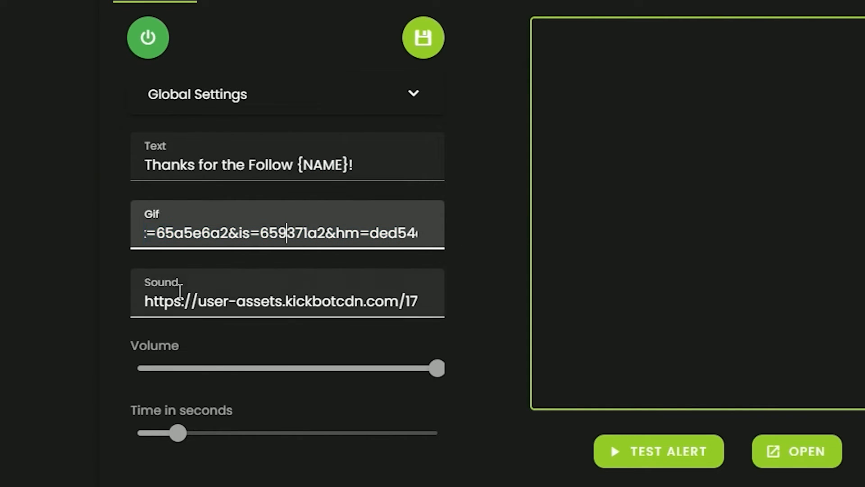
drag(152, 301, 390, 301)
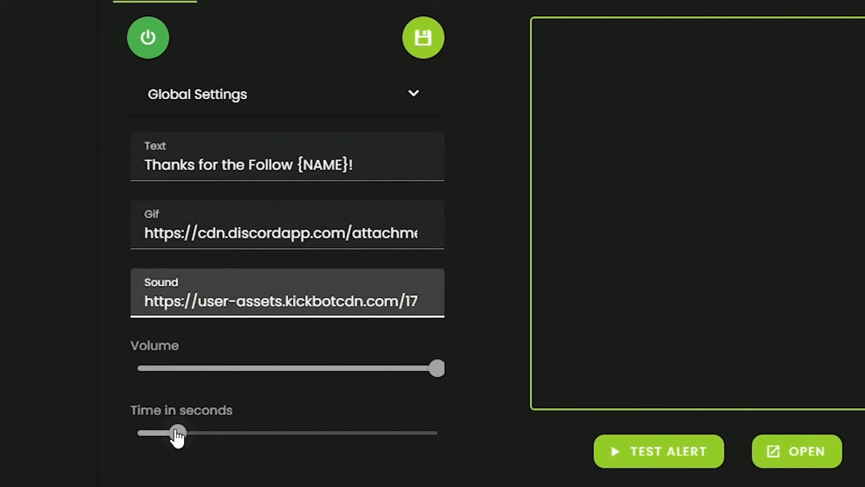
click(309, 233)
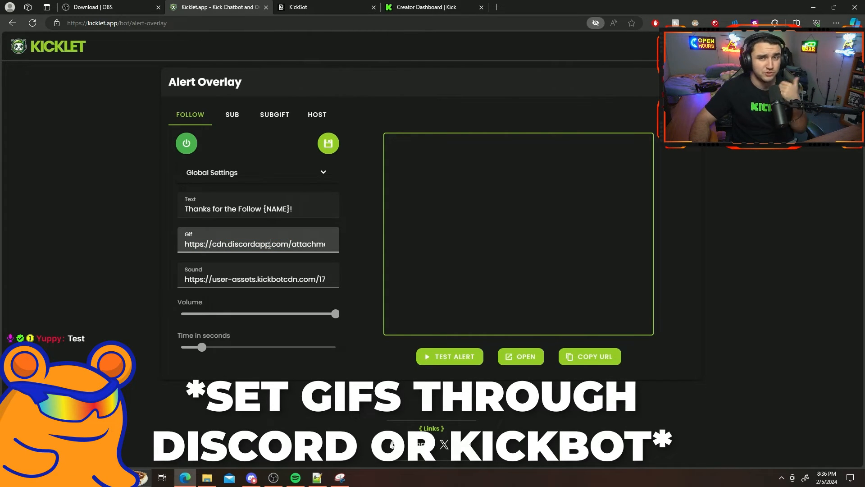
Switch to the KickBot website, enter its dashboard and open the Alerts page
click(309, 8)
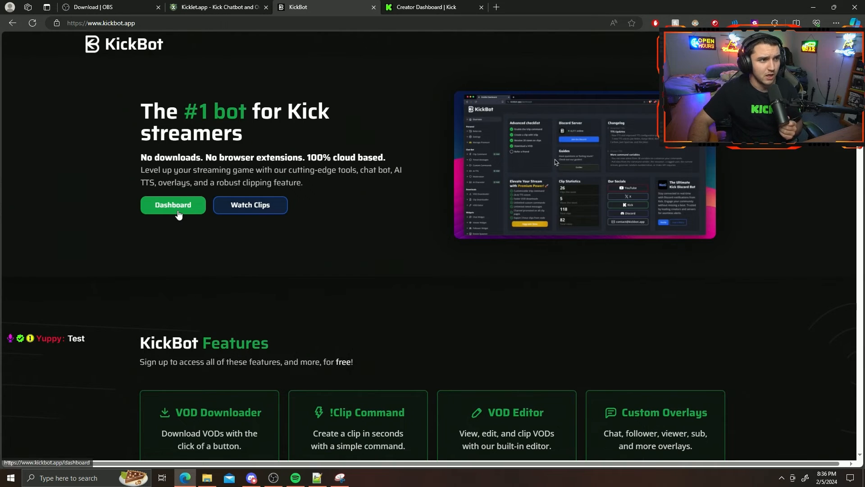
click(178, 211)
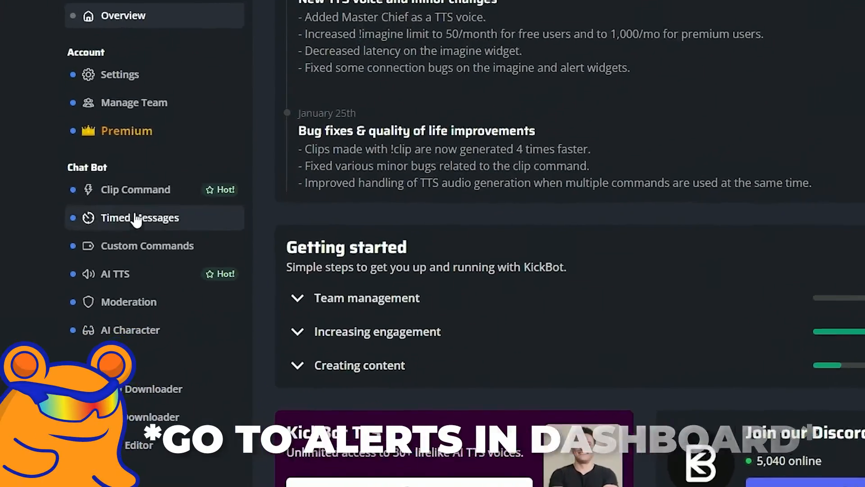
scroll(103, 249, down, 2)
scroll(177, 143, down, 7)
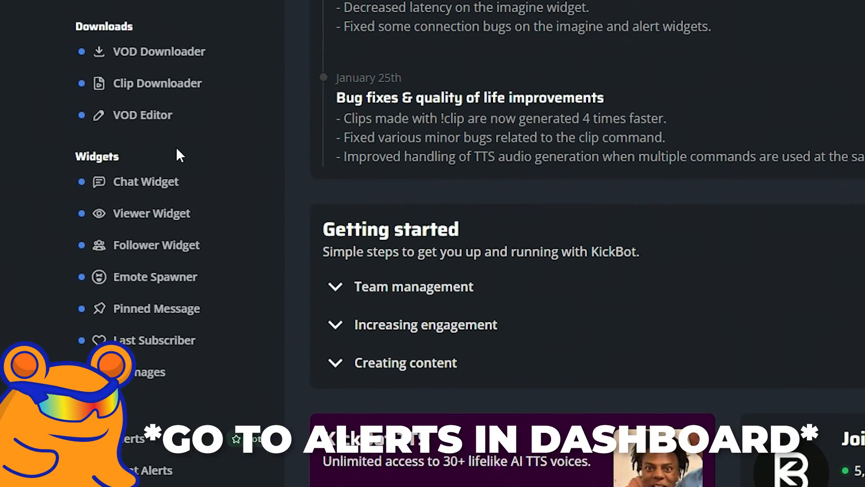
click(187, 447)
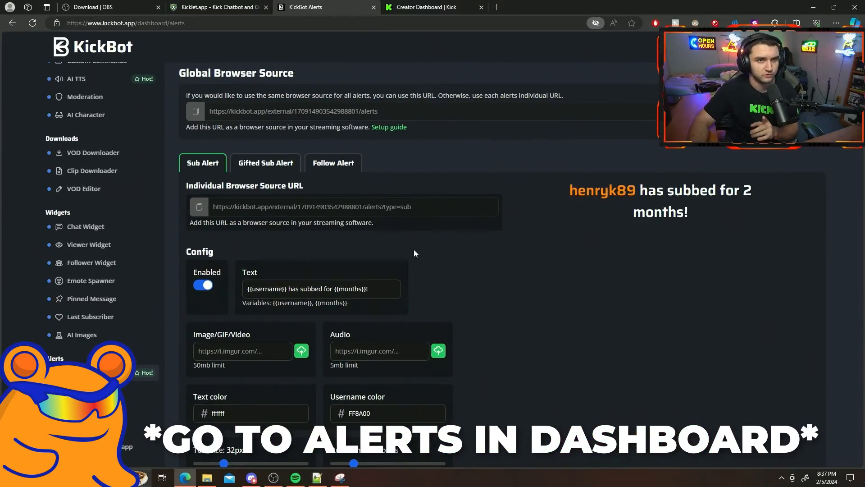
Upload Ed Edd n Eddy Walk.gif as the Sub Alert's image and copy the resulting file URL
scroll(446, 251, down, 2)
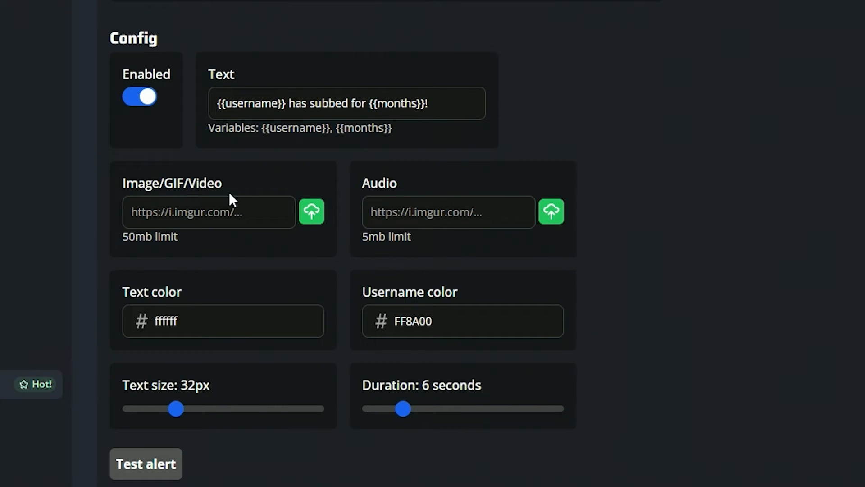
click(313, 214)
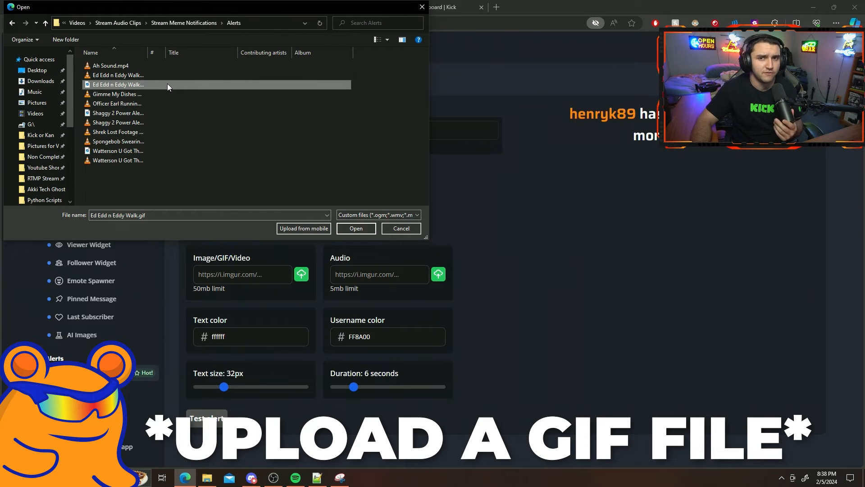
click(356, 228)
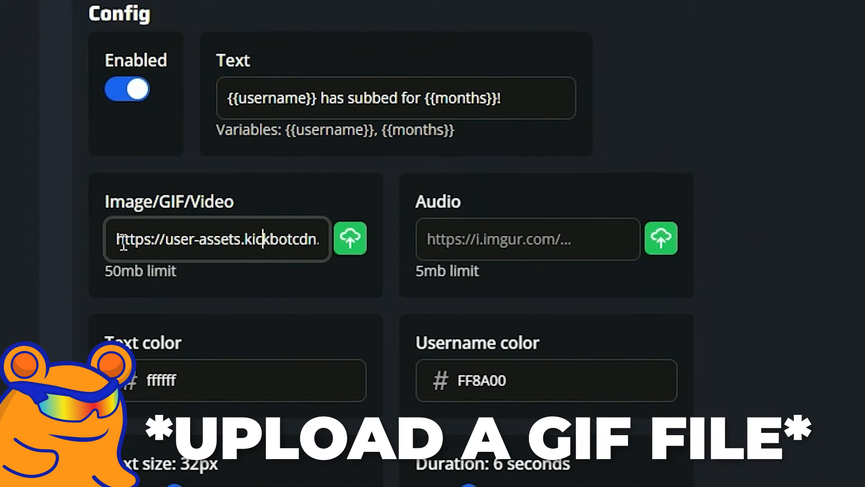
drag(118, 241, 292, 240)
click(237, 242)
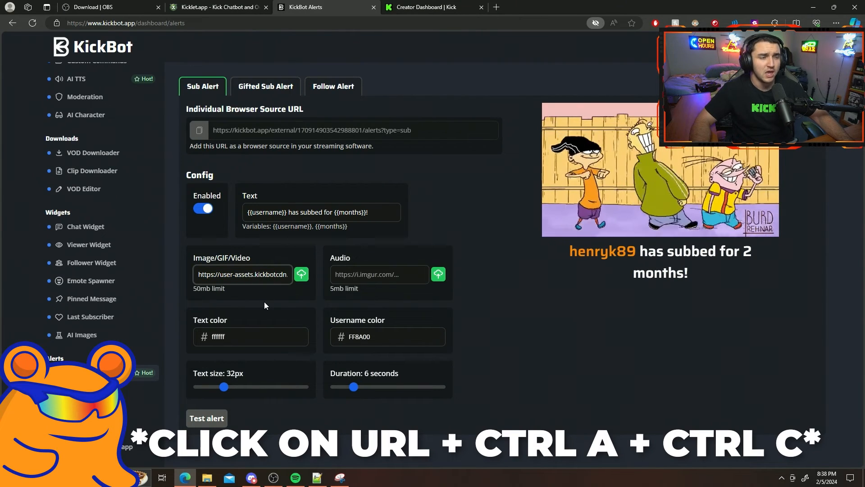
key(ctrl+a)
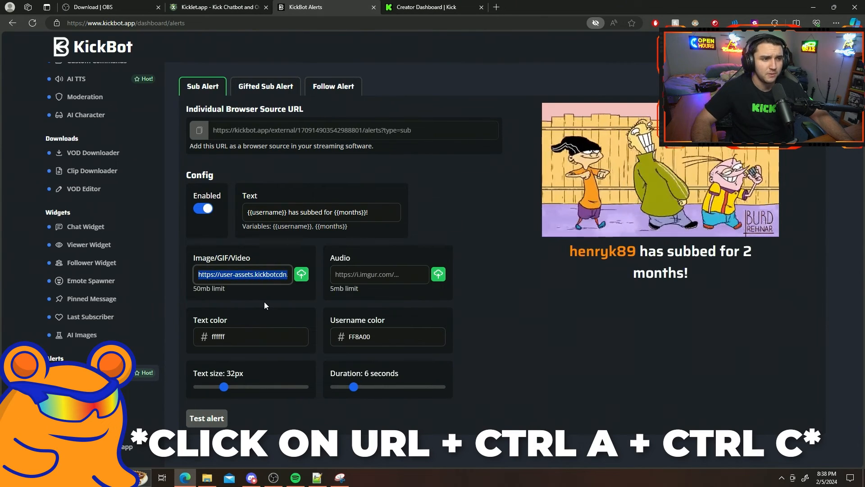
click(264, 302)
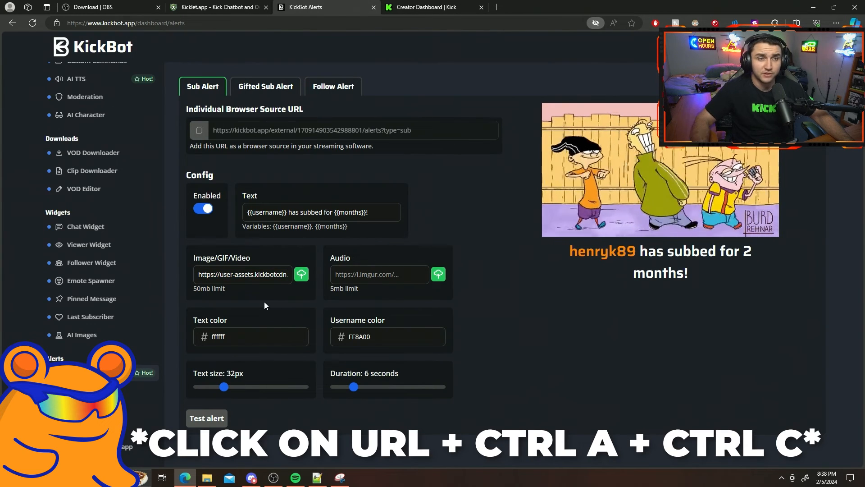
Replace the Gif URL of Kicklet's Follow alert with the copied KickBot image URL and save the alert
click(226, 8)
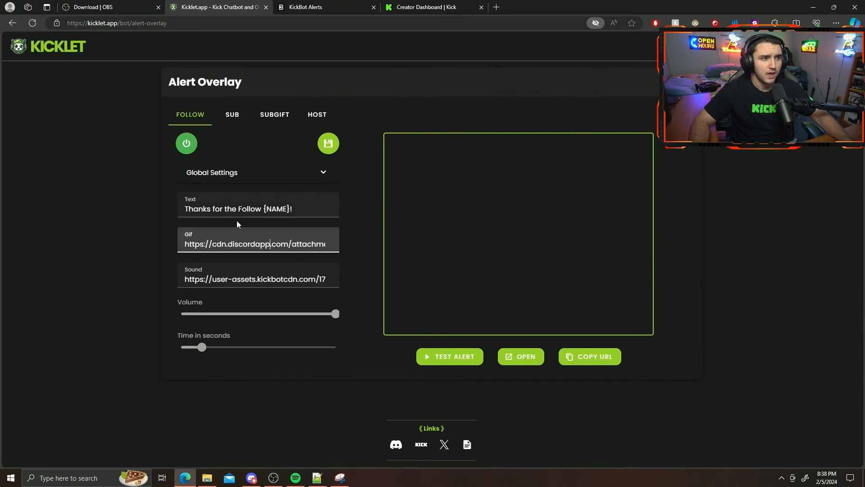
drag(185, 244, 292, 235)
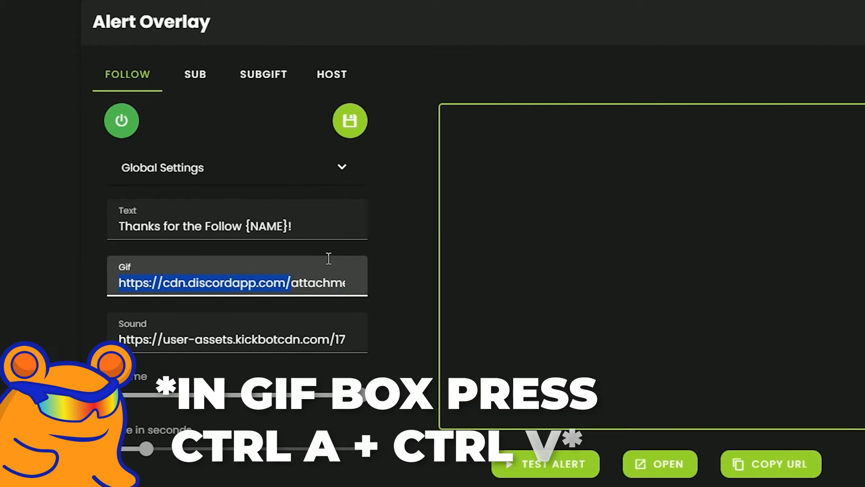
key(ctrl+a)
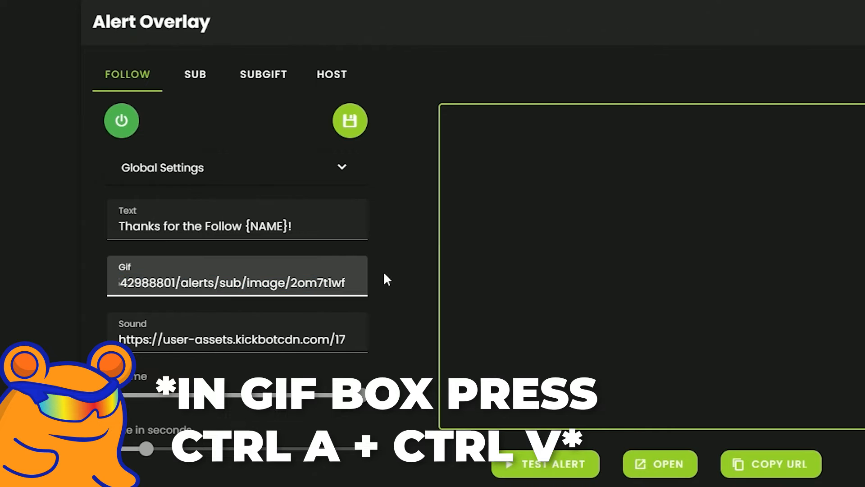
key(ctrl+v)
click(356, 124)
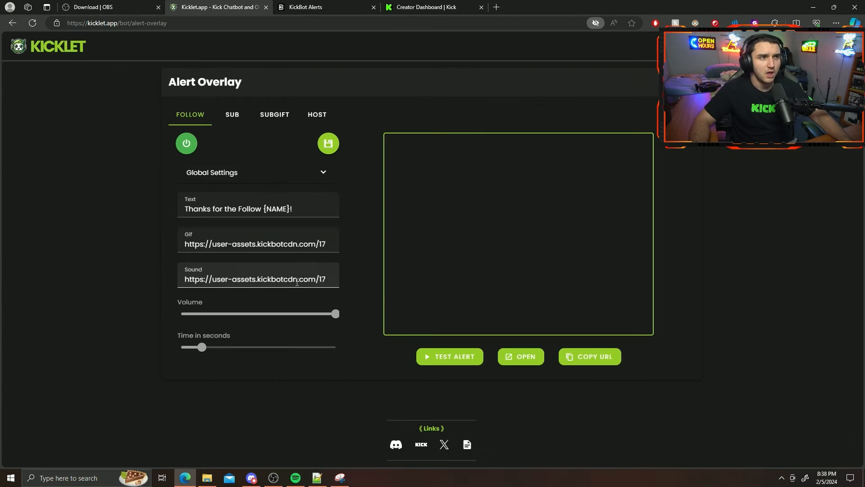
Upload Fortnite Teamate Down Sound Effect.mp3 as the KickBot Sub Alert's audio and copy the resulting file URL
click(312, 8)
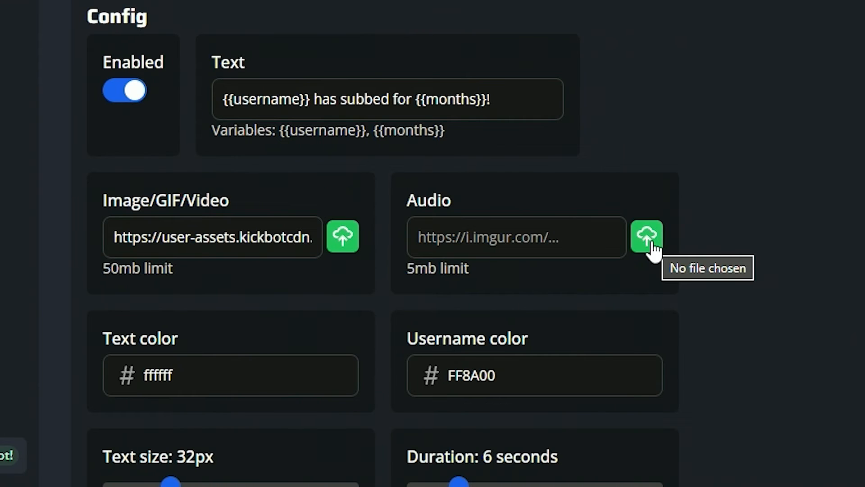
click(651, 243)
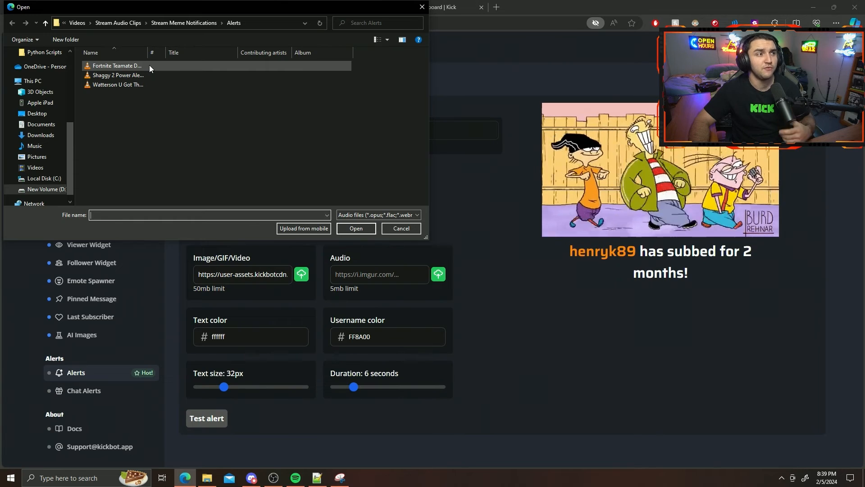
click(150, 65)
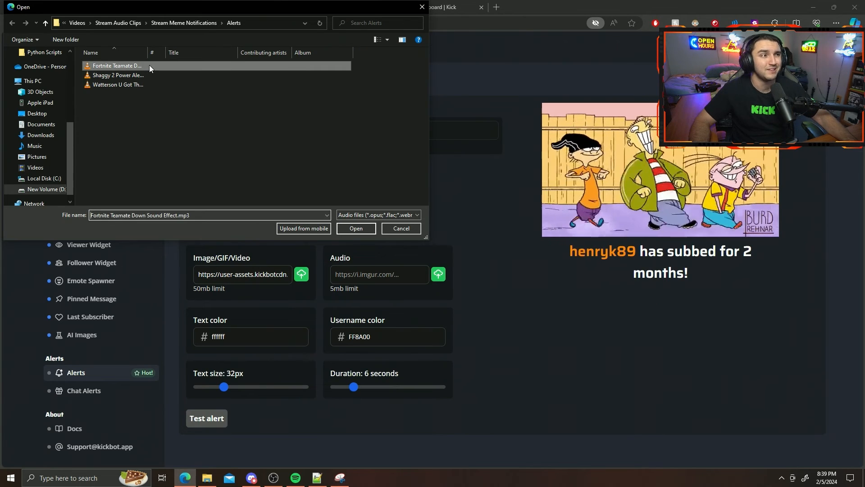
click(356, 228)
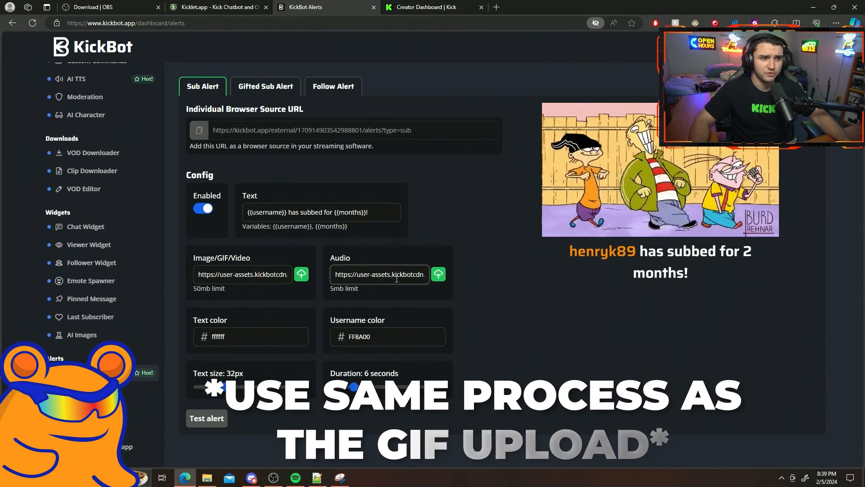
click(410, 248)
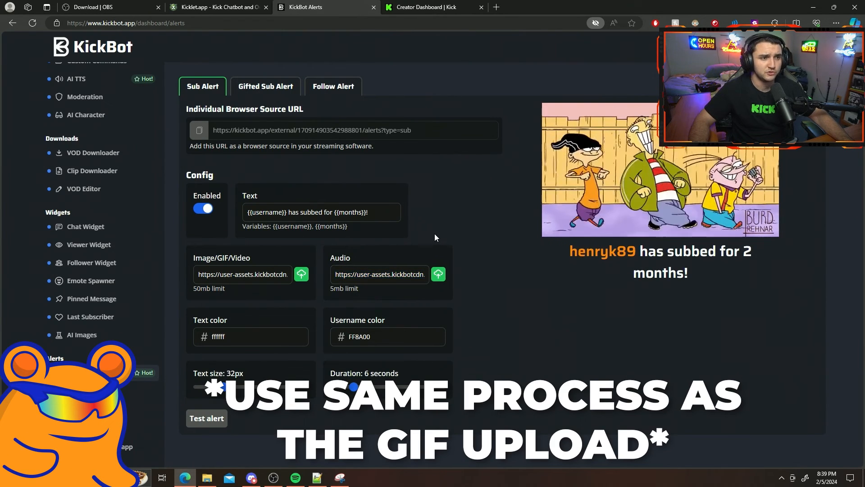
Replace the Sound URL of Kicklet's Follow alert with the copied KickBot audio URL and save the alert
click(214, 7)
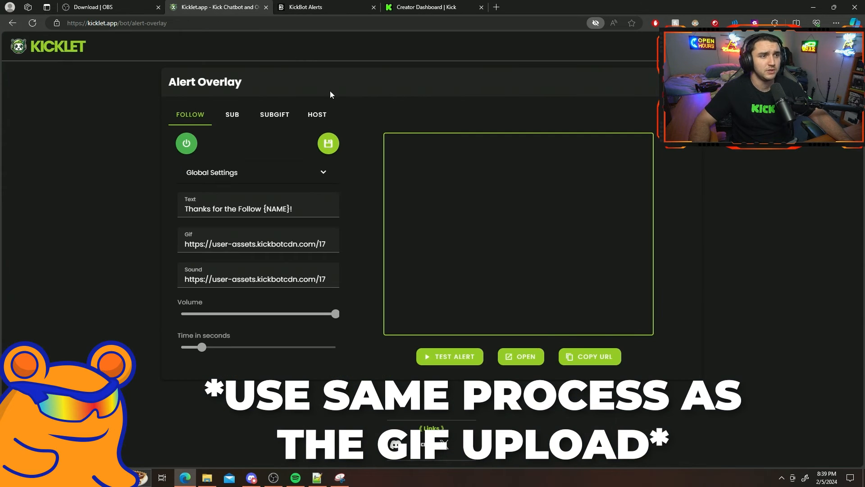
click(280, 274)
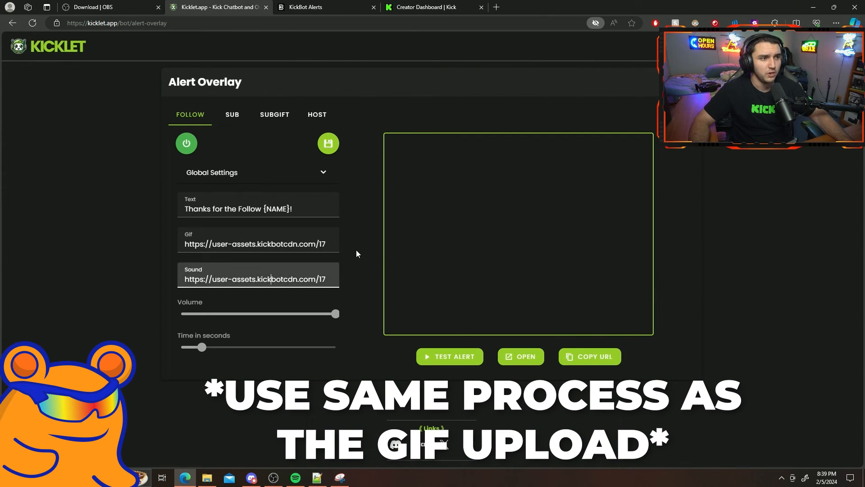
key(ctrl+a)
key(ctrl+v)
click(354, 262)
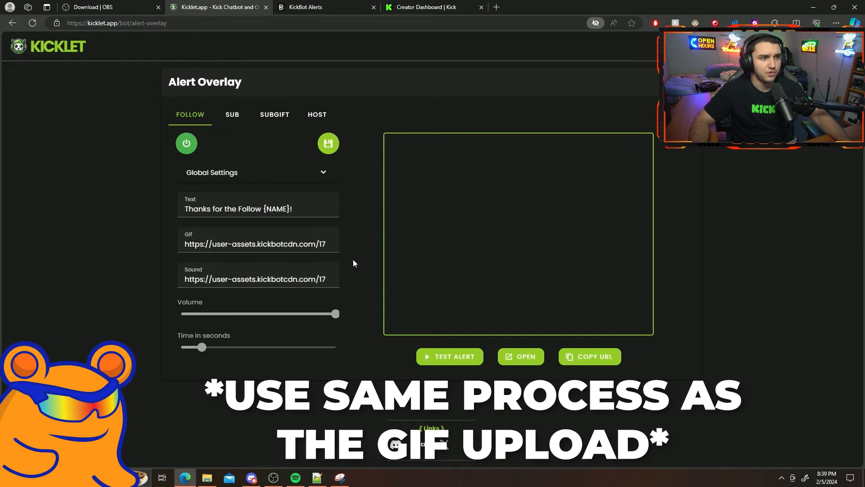
click(328, 143)
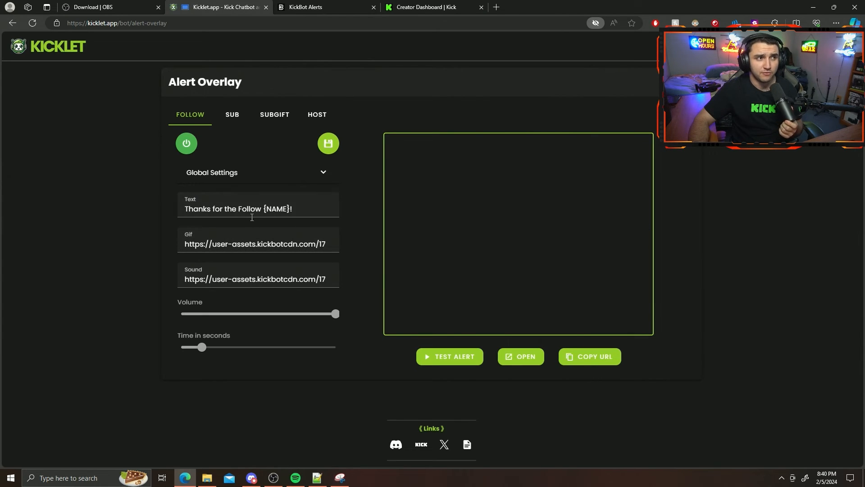
Save the Follow alert, look through the Sub, Subgift and Host alert settings, and return to the Follow alert
click(329, 146)
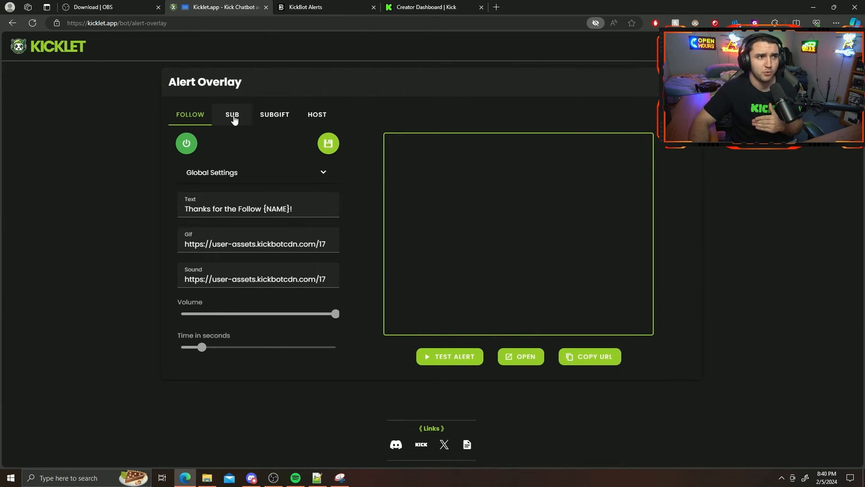
click(232, 115)
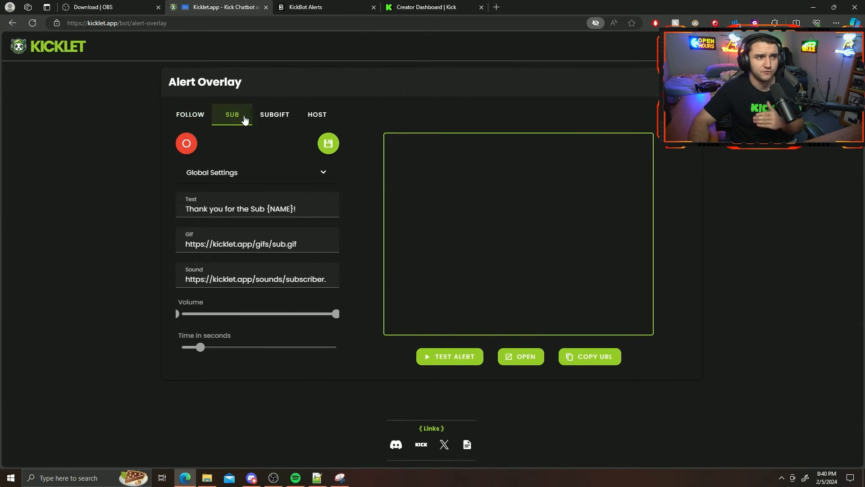
click(275, 116)
click(317, 116)
click(200, 117)
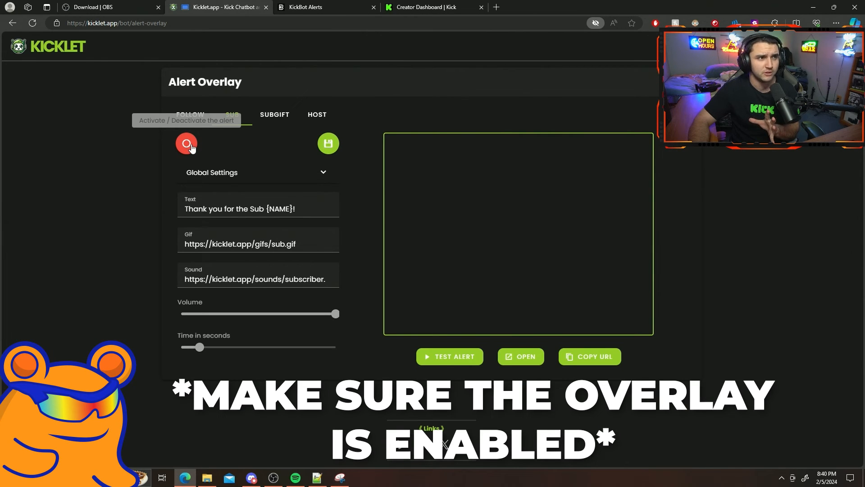
click(193, 118)
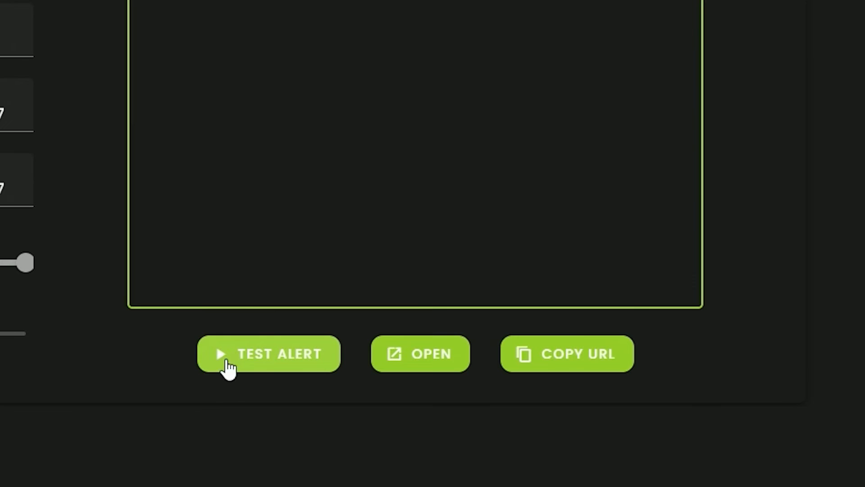
Play a test of the Follow alert in the preview and copy the alert overlay's URL
click(234, 367)
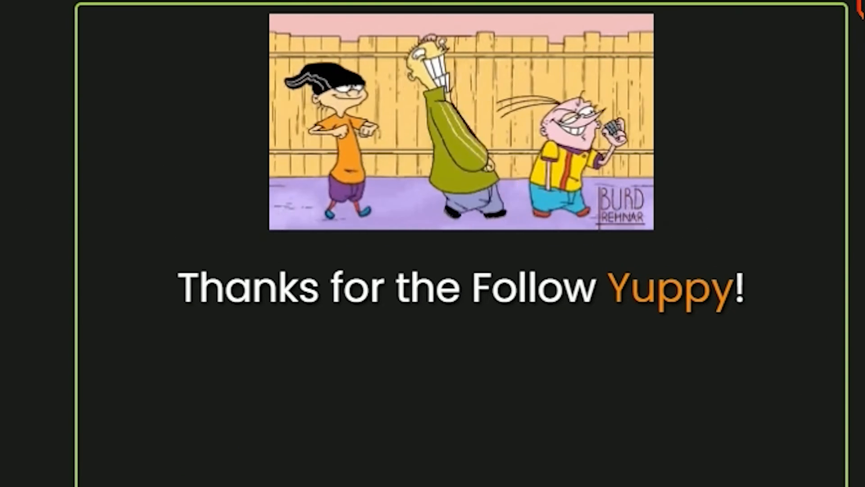
drag(185, 288, 718, 293)
click(649, 293)
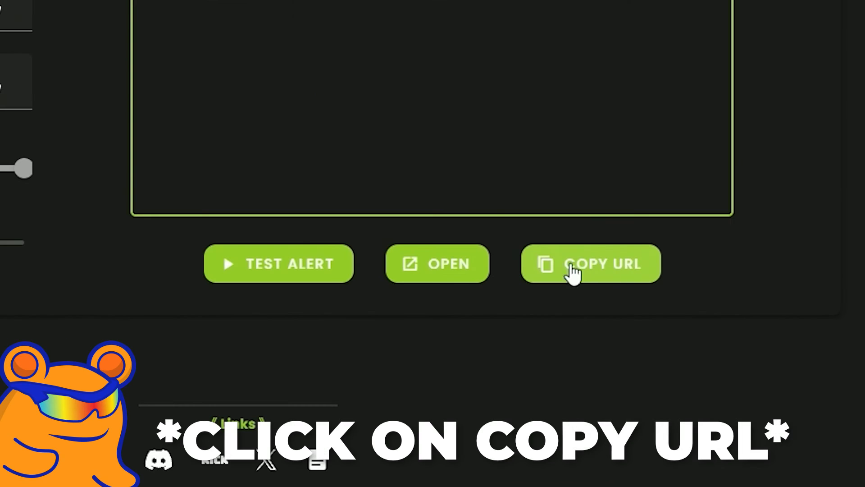
click(586, 268)
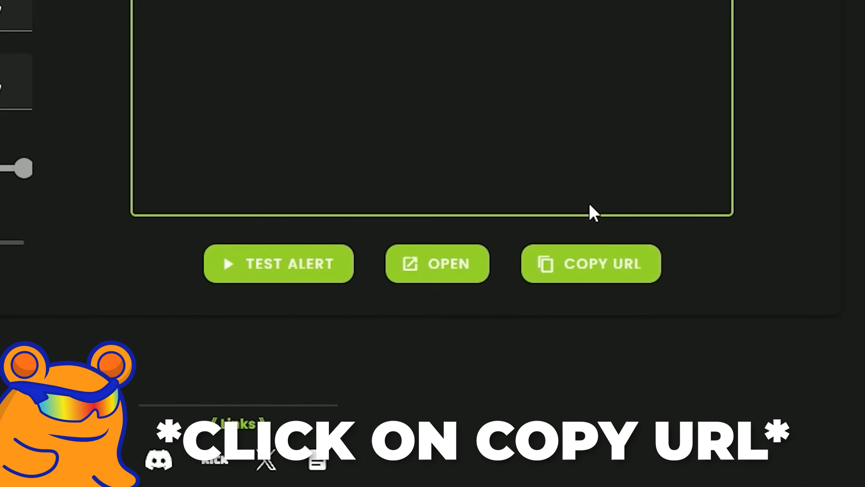
Switch to OBS and add a new browser source named Follow Alert to the current scene
click(273, 477)
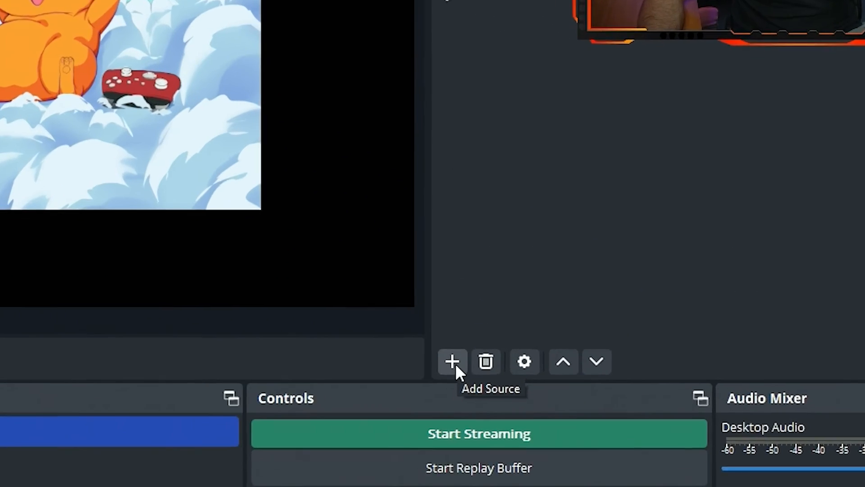
click(600, 299)
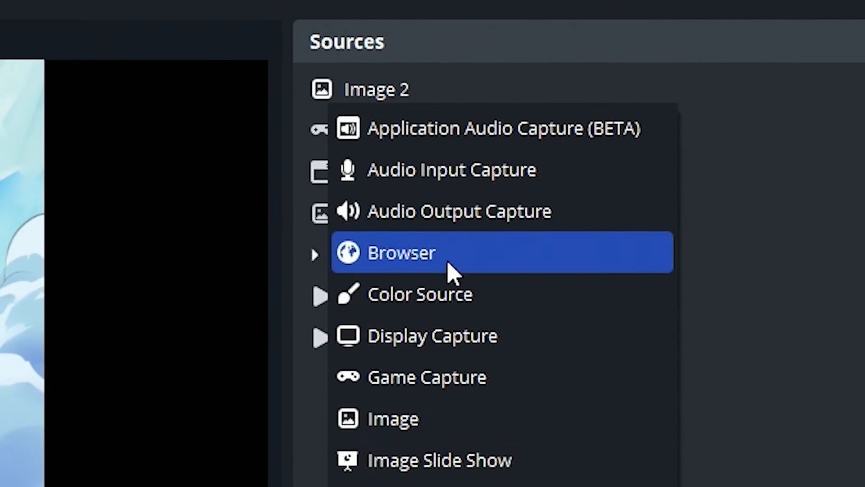
click(447, 257)
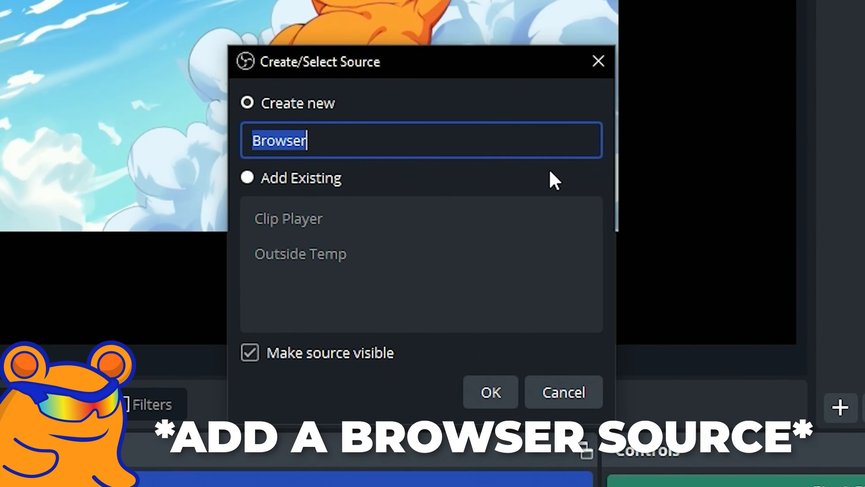
text(Ale)
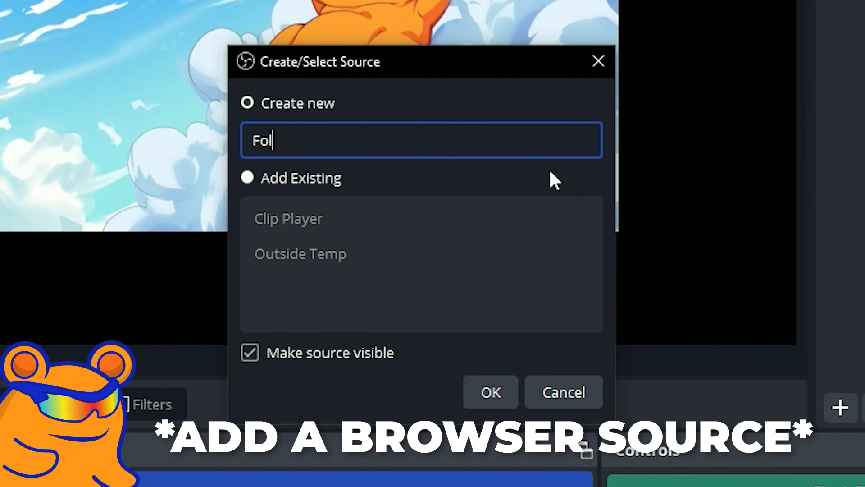
text(low Alert)
key(Return)
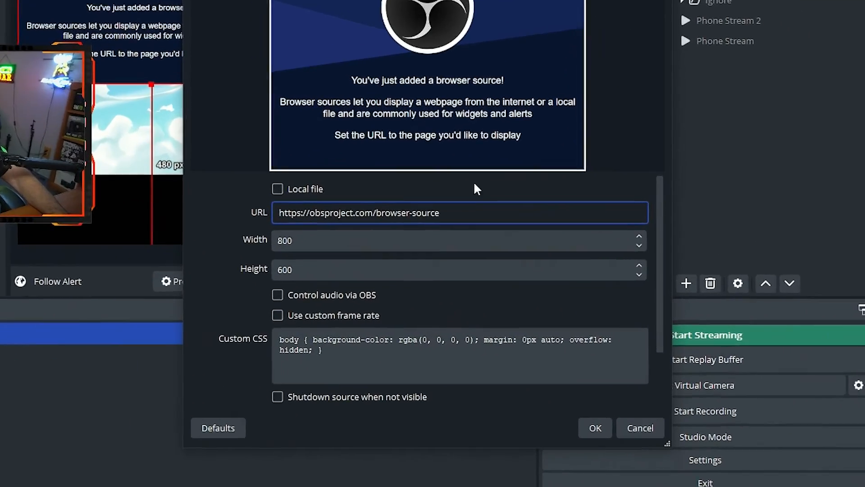
Replace the browser source's default URL with the copied Kicklet alert overlay URL and accept the properties
key(ctrl+a)
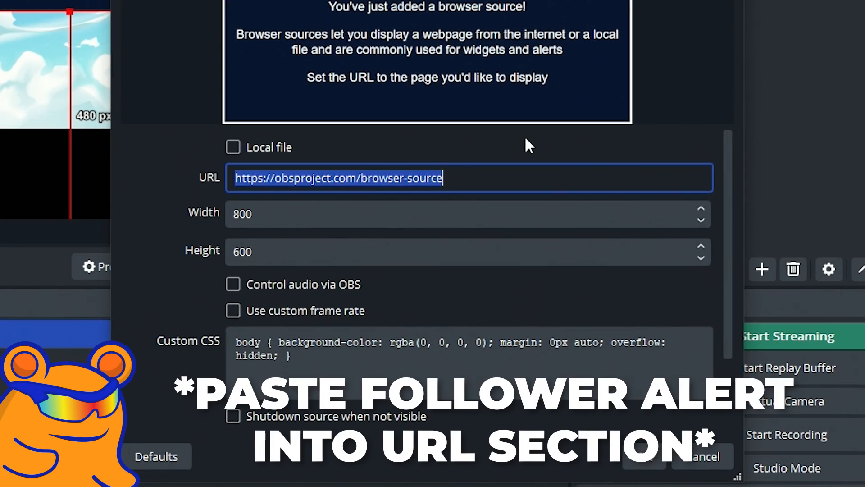
key(ctrl+v)
click(499, 152)
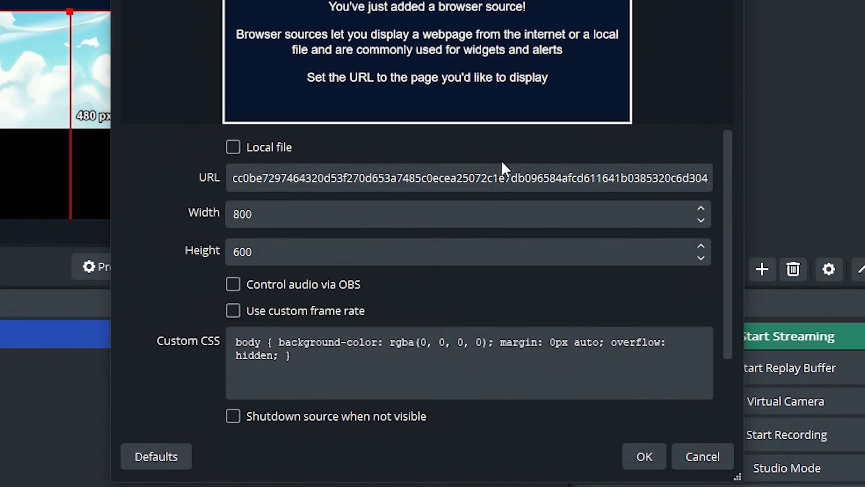
click(650, 455)
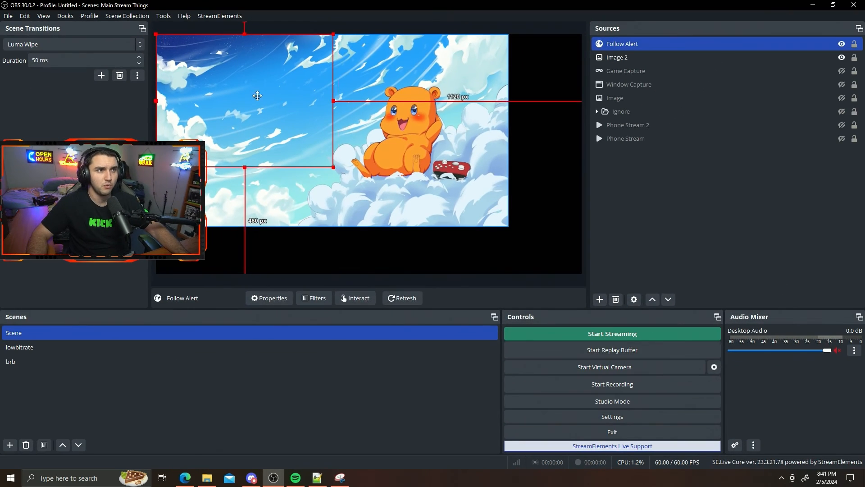
Move the Follow Alert source over the bear in the scene and fire a test Follow alert from Kicklet
drag(257, 96, 414, 120)
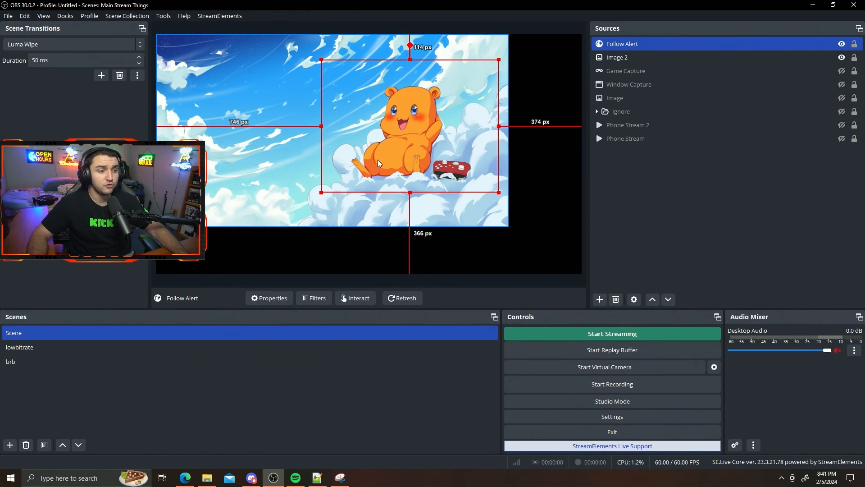
key(alt+Tab)
key(alt+Tab)
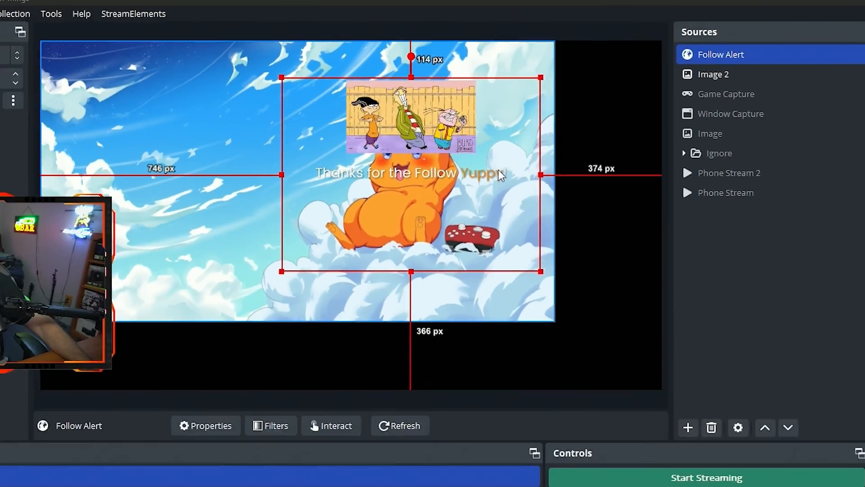
Resize the Follow Alert source to about 720 × 540 px and place it about 540 px from the canvas's left edge and 128 px from its top
drag(541, 272, 697, 356)
drag(525, 250, 376, 205)
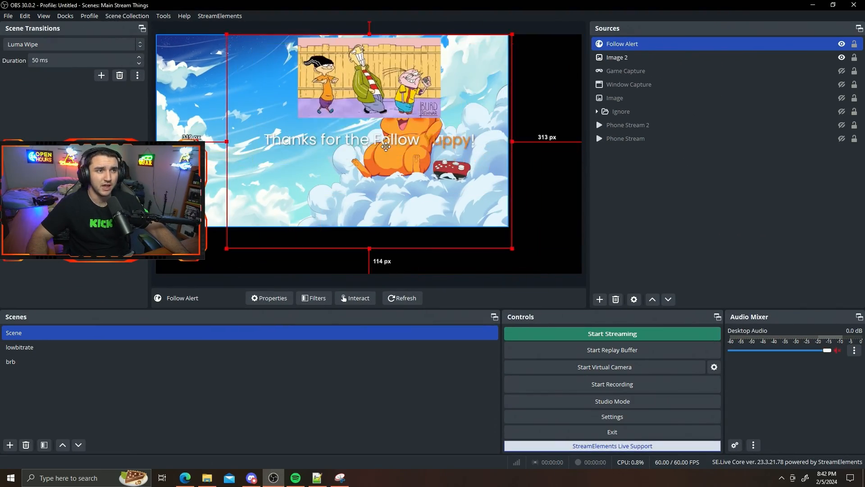
drag(512, 248, 386, 154)
drag(311, 74, 359, 102)
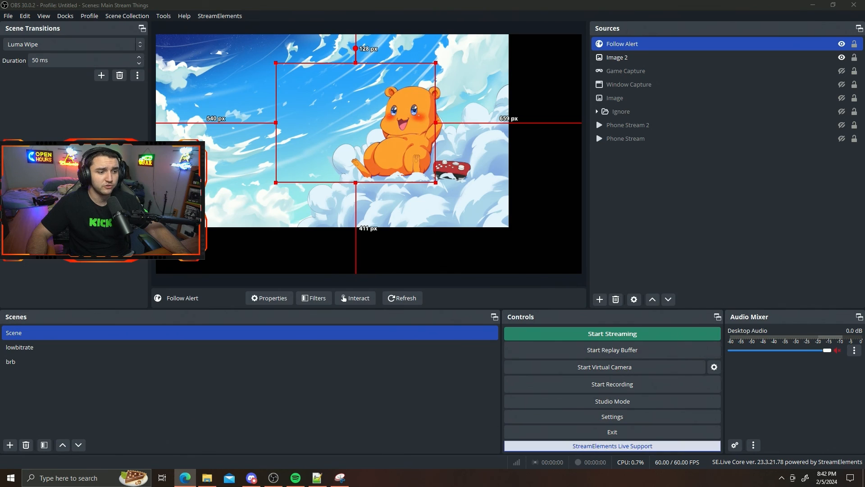
Switch to Kicklet's Alert Overlay page, activate the Sub alert and save it
drag(251, 485, 243, 1)
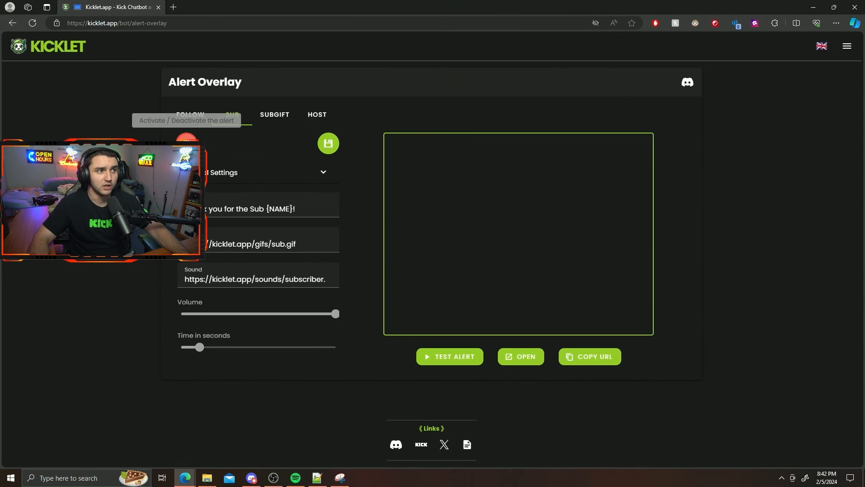
click(187, 143)
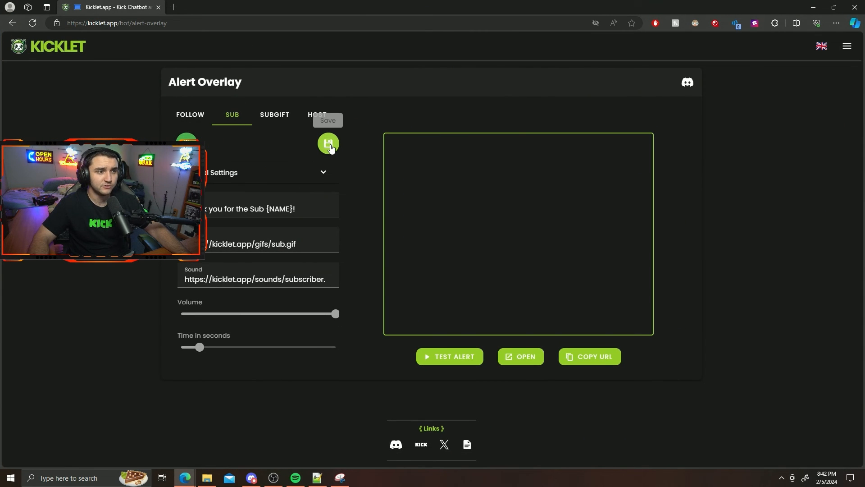
click(328, 143)
Switch back to OBS, examine the Follow Alert source's properties without changing them, and deselect the source
drag(118, 14, 239, 486)
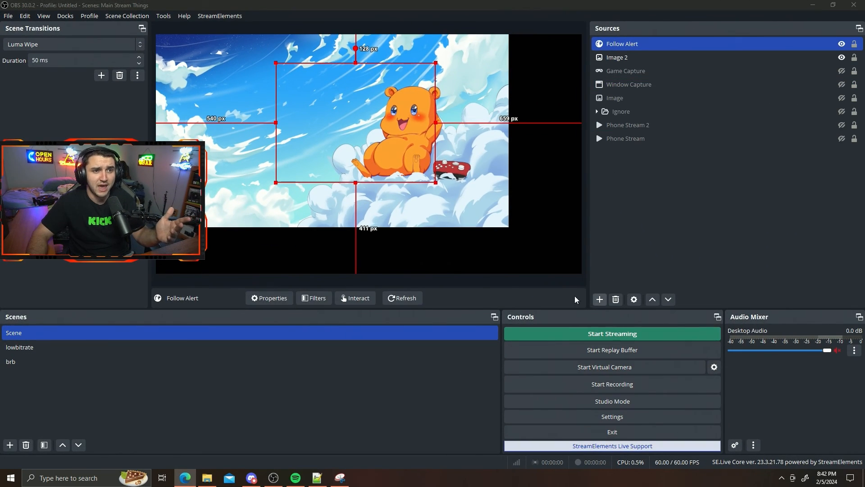
click(273, 298)
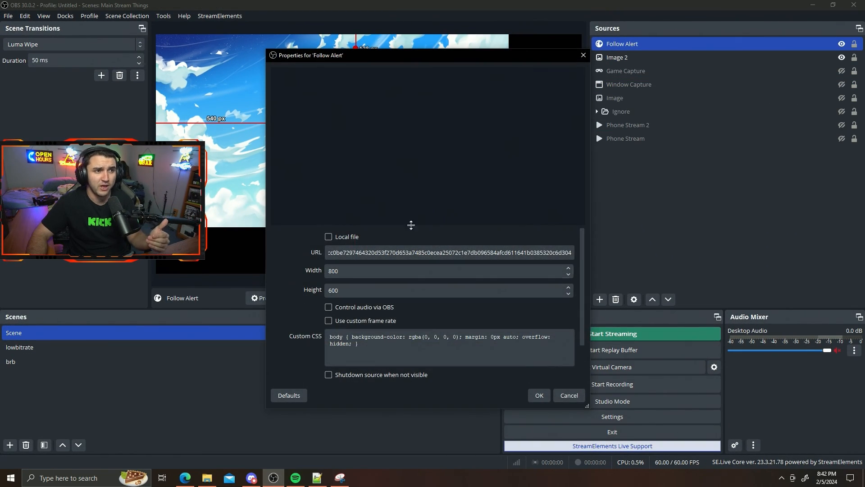
click(584, 56)
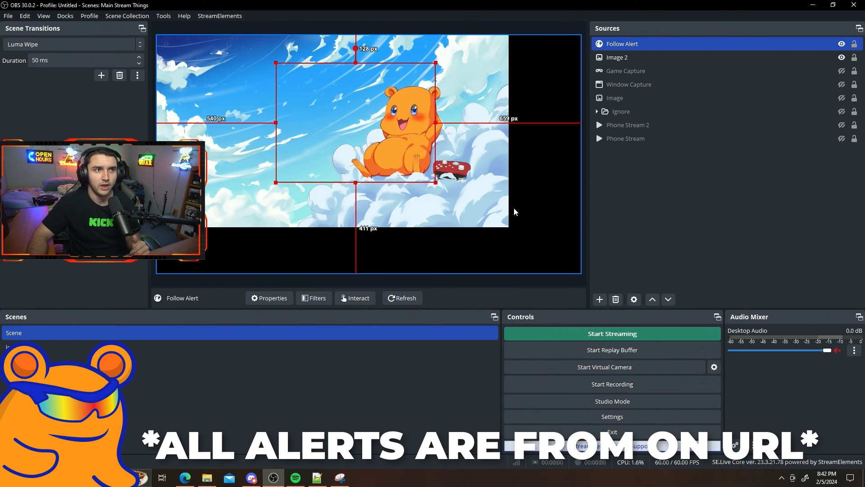
click(657, 247)
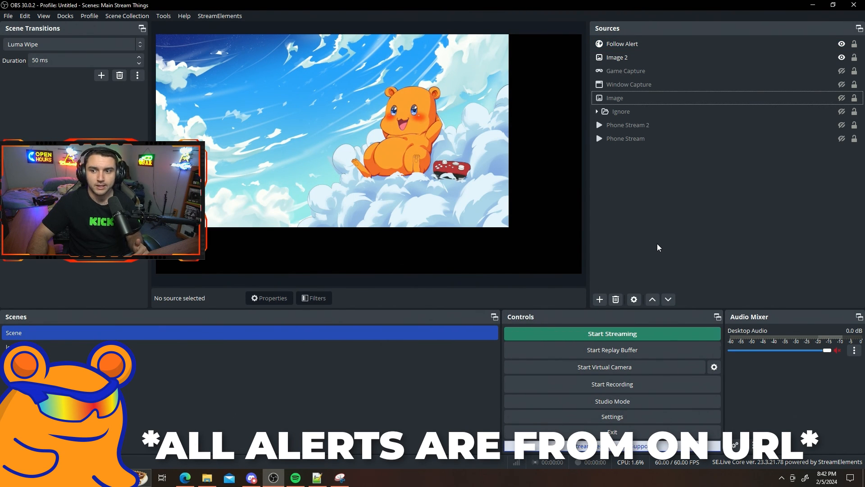